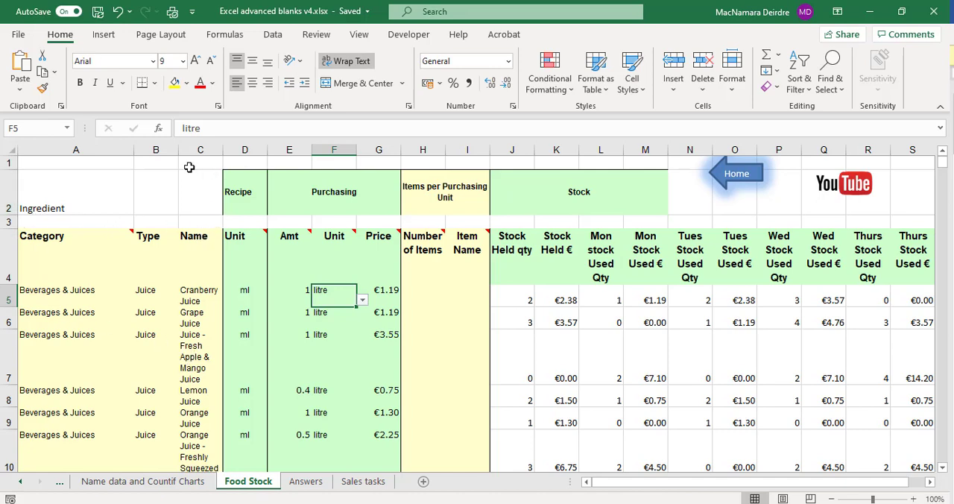
{"action": "left_click_drag", "start_coordinate": [116, 195], "coordinate": [290, 185]}
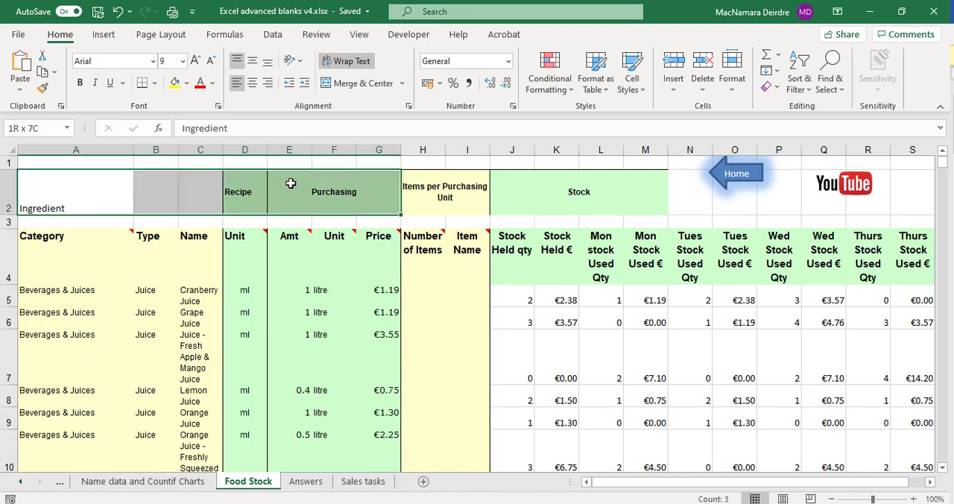
{"action": "left_click", "coordinate": [216, 223]}
{"action": "left_click", "coordinate": [4, 222]}
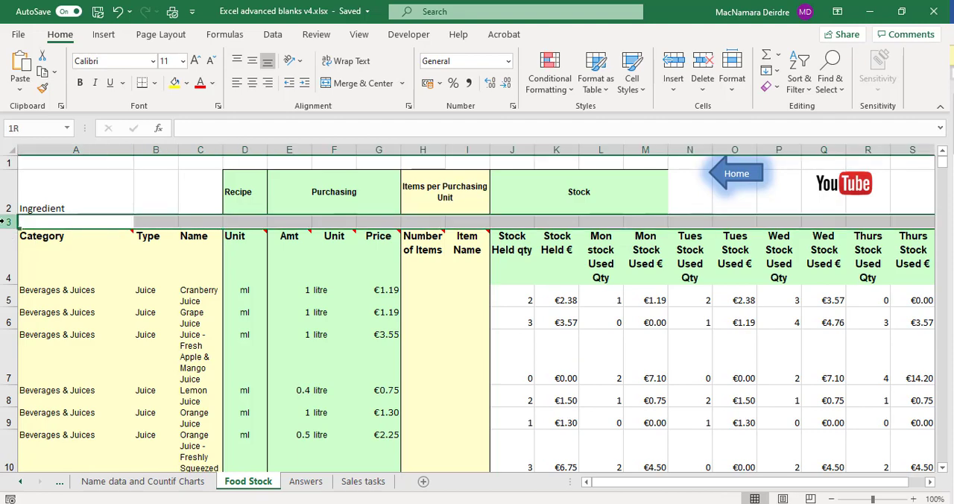
{"action": "left_click", "coordinate": [46, 276]}
{"action": "left_click_drag", "start_coordinate": [62, 264], "coordinate": [760, 467]}
{"action": "left_click", "coordinate": [375, 336]}
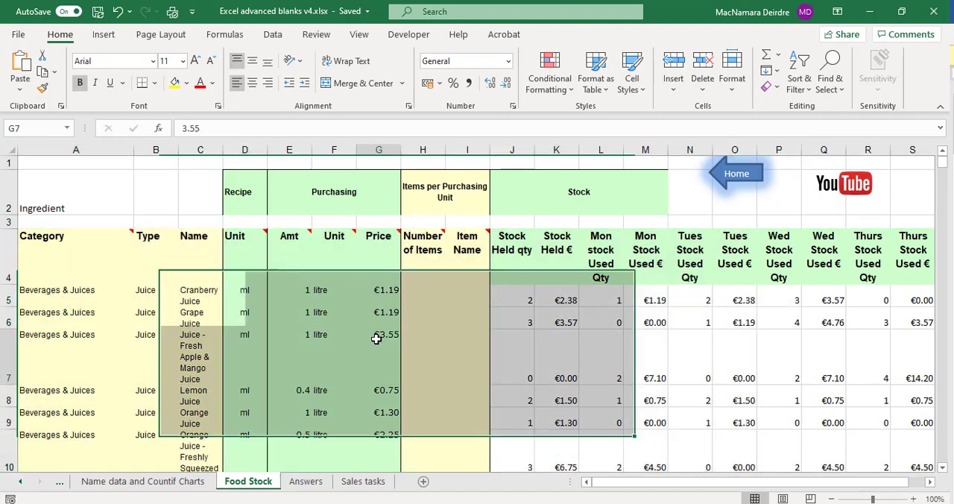
Create a PivotTable on a new worksheet from the Food Stock data range A4:U344.
{"action": "left_click", "coordinate": [380, 317]}
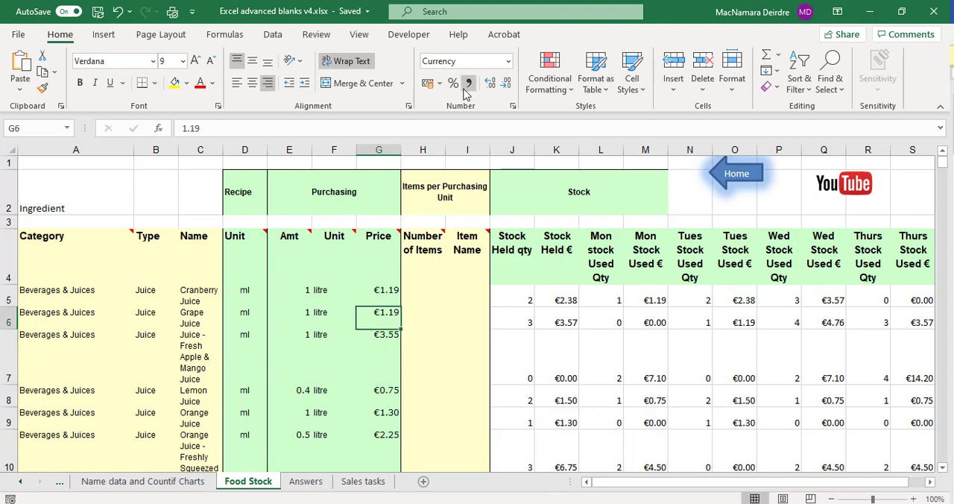
{"action": "left_click", "coordinate": [104, 35]}
{"action": "left_click", "coordinate": [23, 67]}
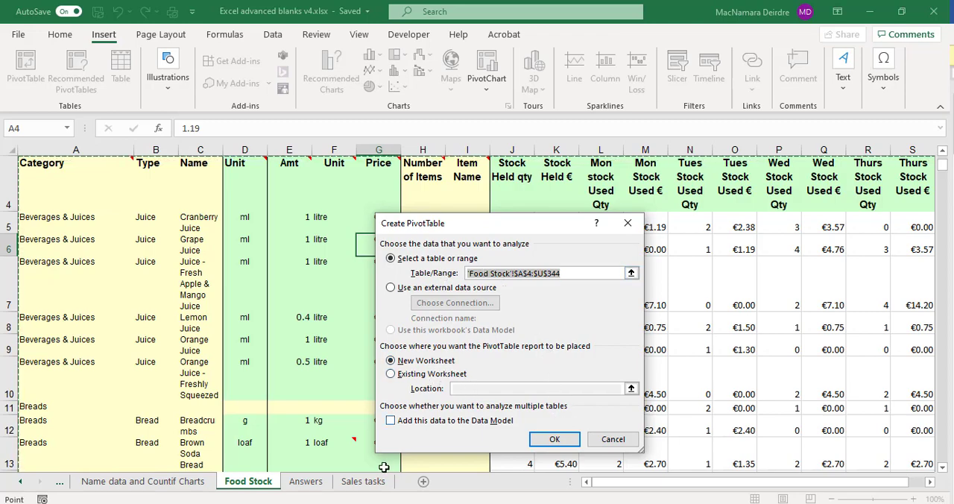
{"action": "left_click", "coordinate": [554, 441]}
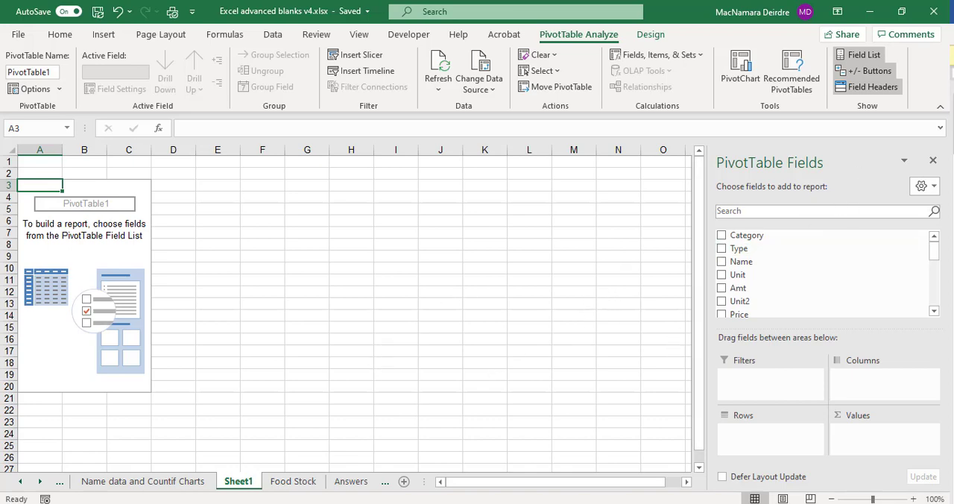
Look over the Food Stock source data and the Question 1 pivot table on the Answers sheet.
{"action": "left_click", "coordinate": [862, 260]}
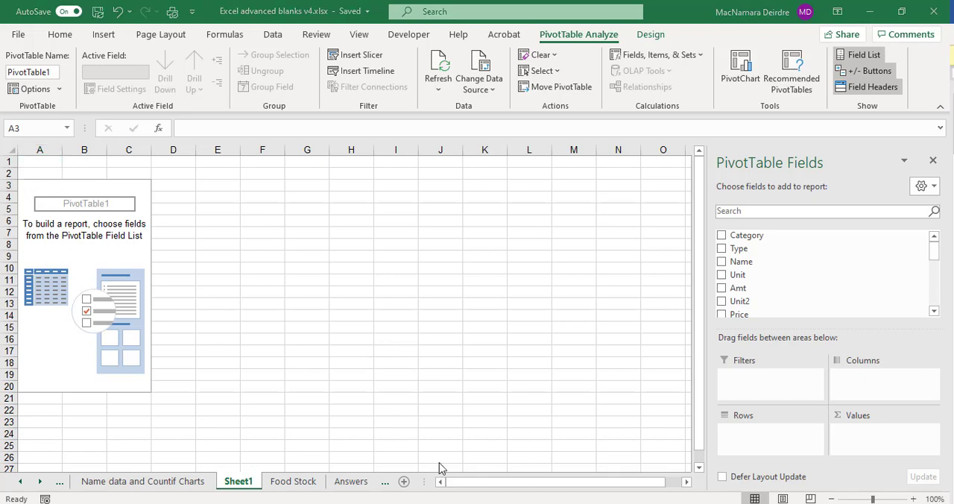
{"action": "left_click", "coordinate": [292, 482]}
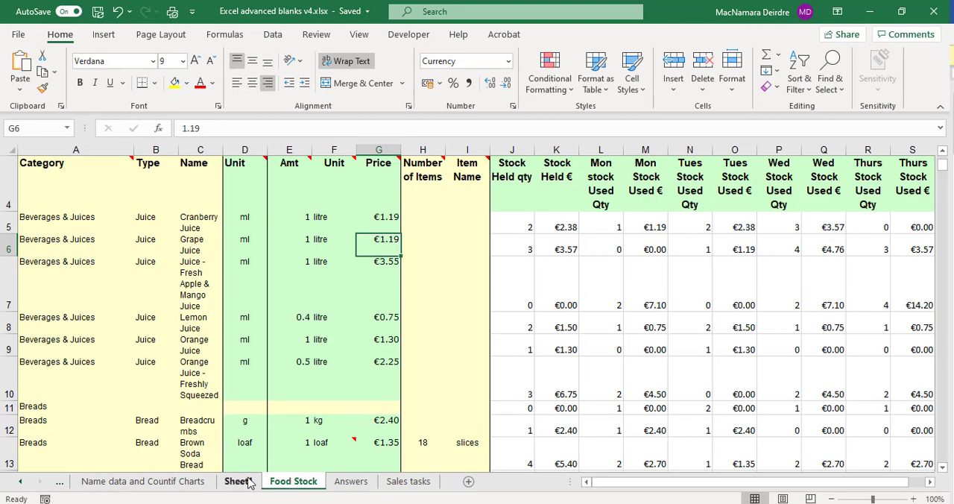
{"action": "left_click", "coordinate": [350, 482]}
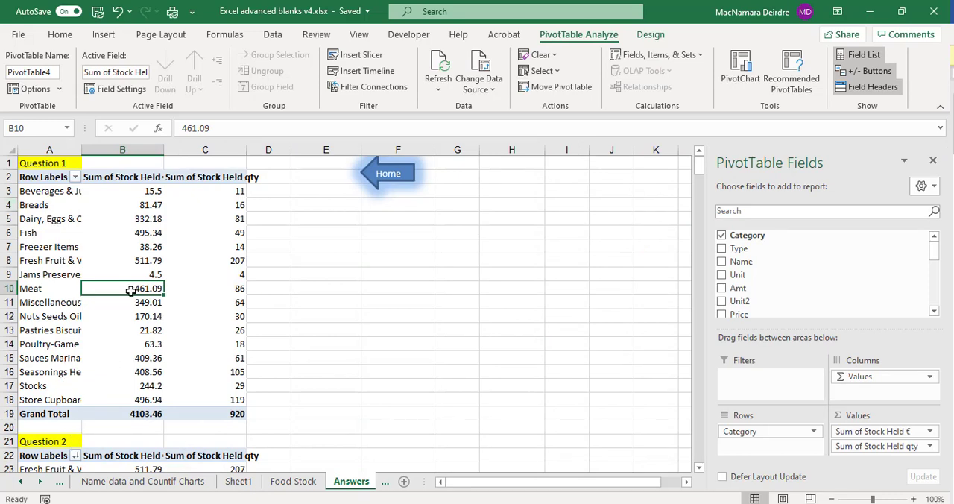
{"action": "left_click", "coordinate": [325, 292]}
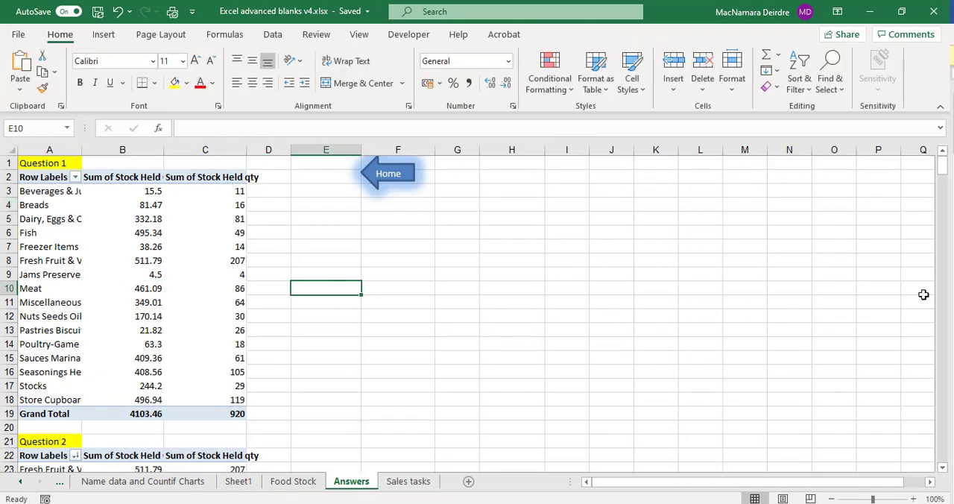
{"action": "left_click", "coordinate": [153, 289]}
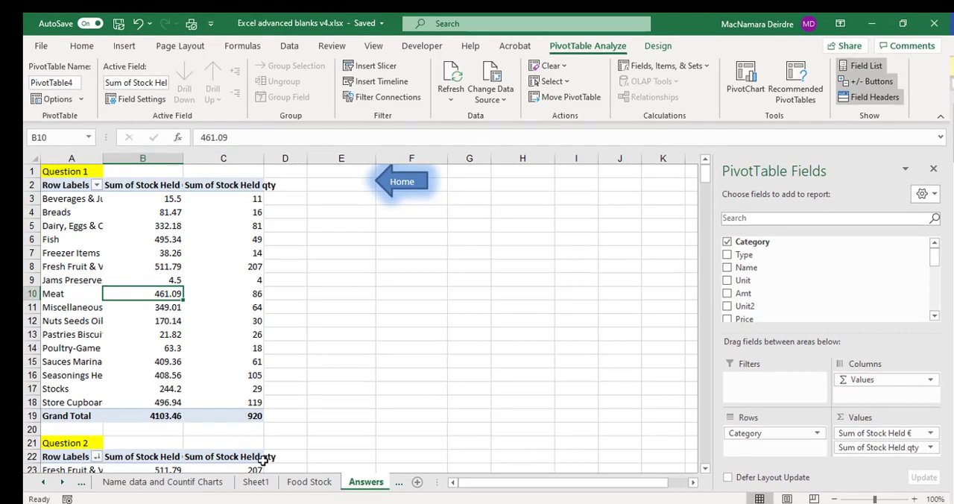
On Sheet1, add Stock Held € and Stock Held qty as pivot table values and Category as the row field.
{"action": "left_click", "coordinate": [257, 482]}
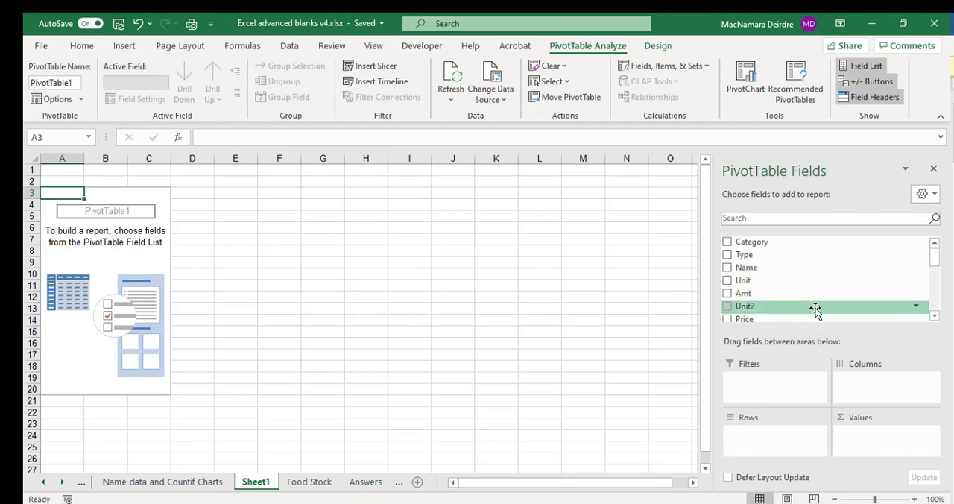
{"action": "scroll", "coordinate": [809, 302], "scroll_direction": "down", "scroll_amount": 3}
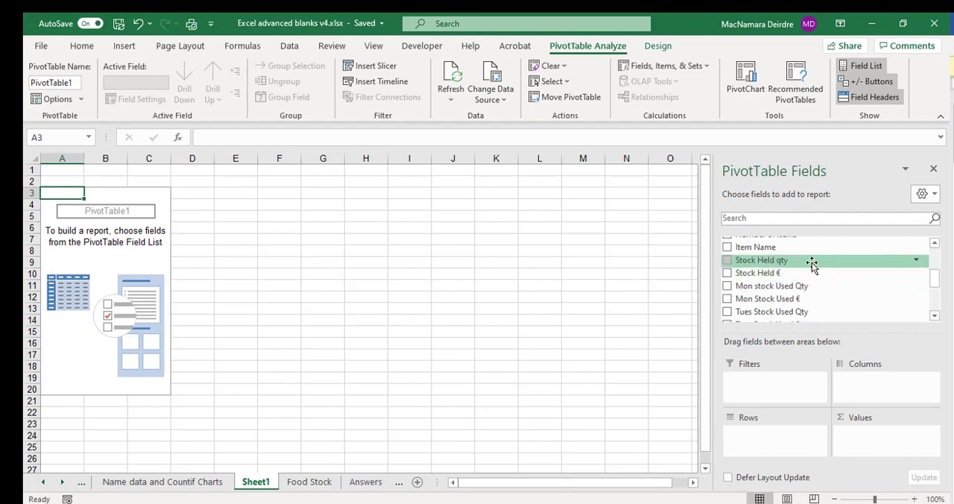
{"action": "left_click_drag", "start_coordinate": [767, 275], "coordinate": [878, 435]}
{"action": "left_click_drag", "start_coordinate": [811, 263], "coordinate": [882, 454]}
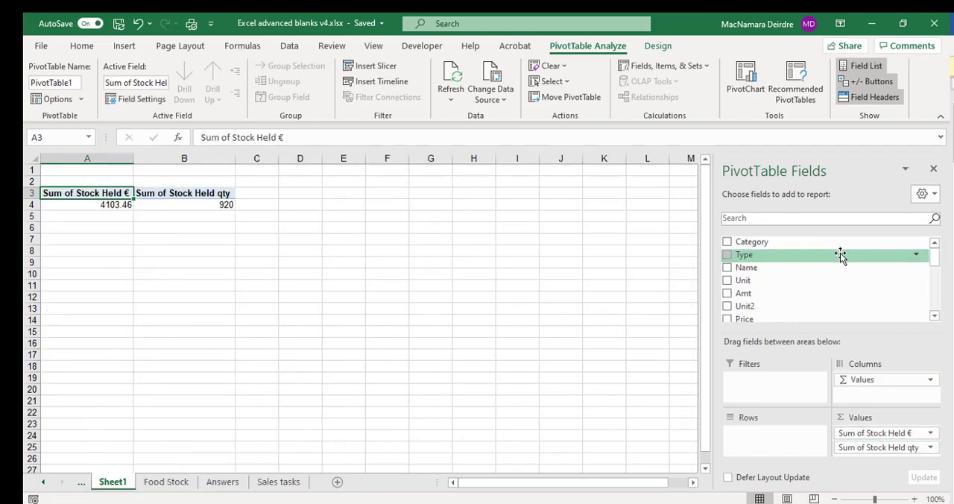
{"action": "left_click_drag", "start_coordinate": [779, 242], "coordinate": [772, 447]}
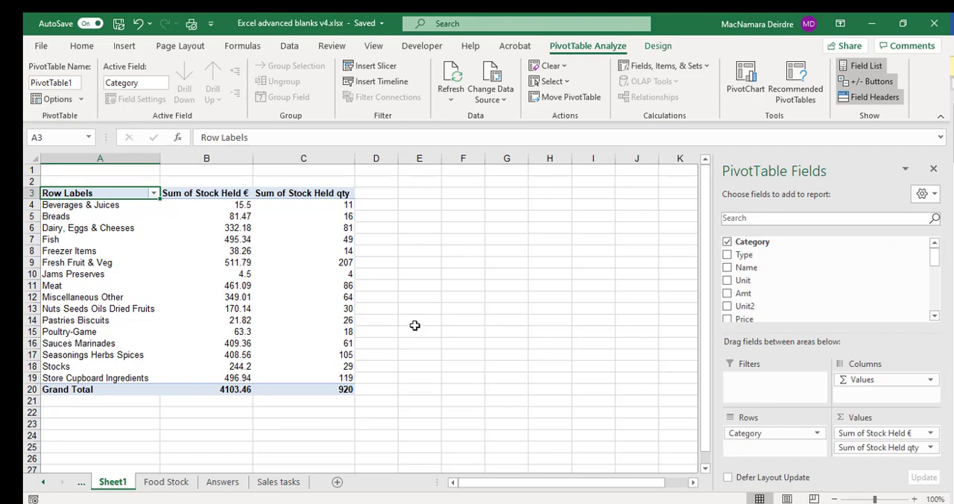
Examine how the Question 2 pivot table on the Answers sheet is ordered.
{"action": "left_click", "coordinate": [232, 485]}
{"action": "scroll", "coordinate": [153, 418], "scroll_direction": "down", "scroll_amount": 3}
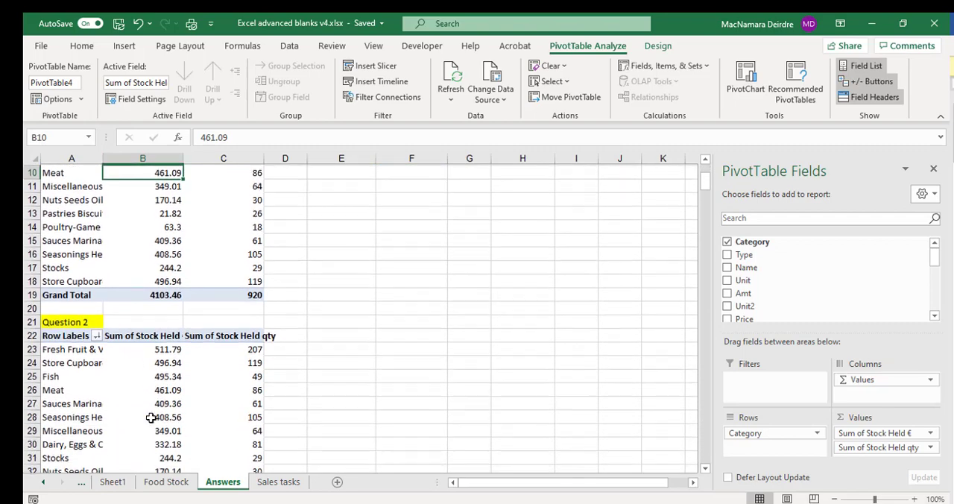
{"action": "left_click", "coordinate": [164, 376]}
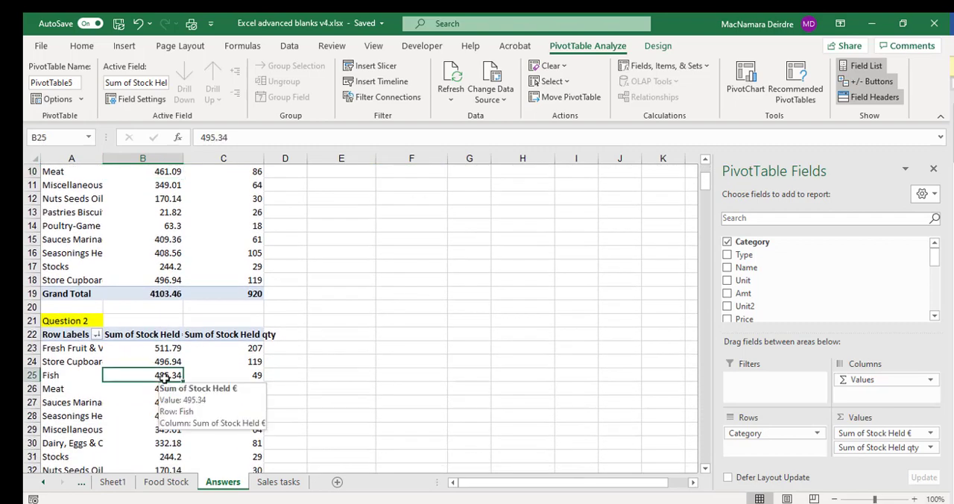
{"action": "scroll", "coordinate": [165, 378], "scroll_direction": "down", "scroll_amount": 2}
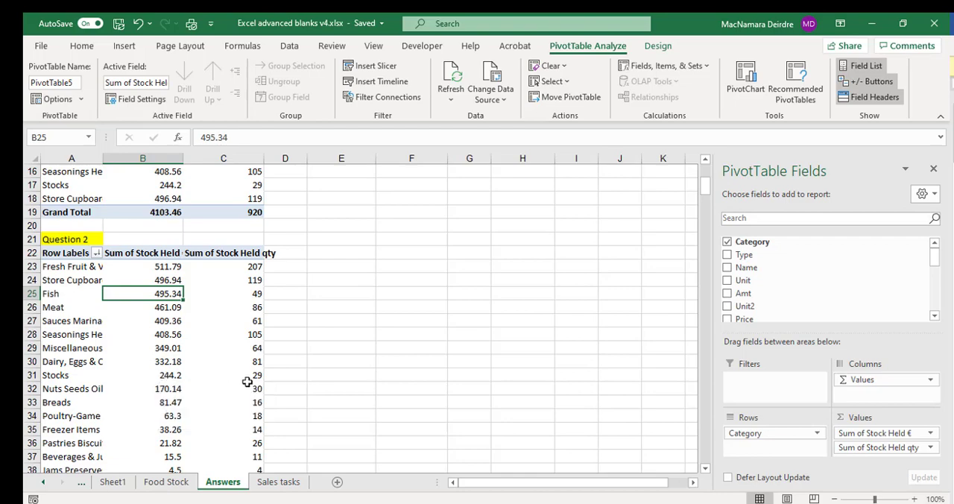
Sort the Sheet1 pivot table by Sum of Stock Held € from largest to smallest.
{"action": "left_click", "coordinate": [114, 483]}
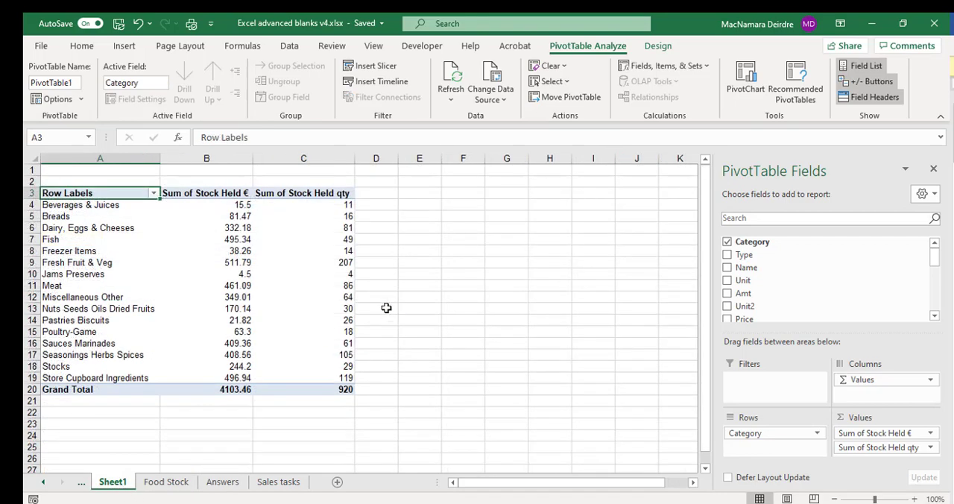
{"action": "left_click", "coordinate": [232, 206]}
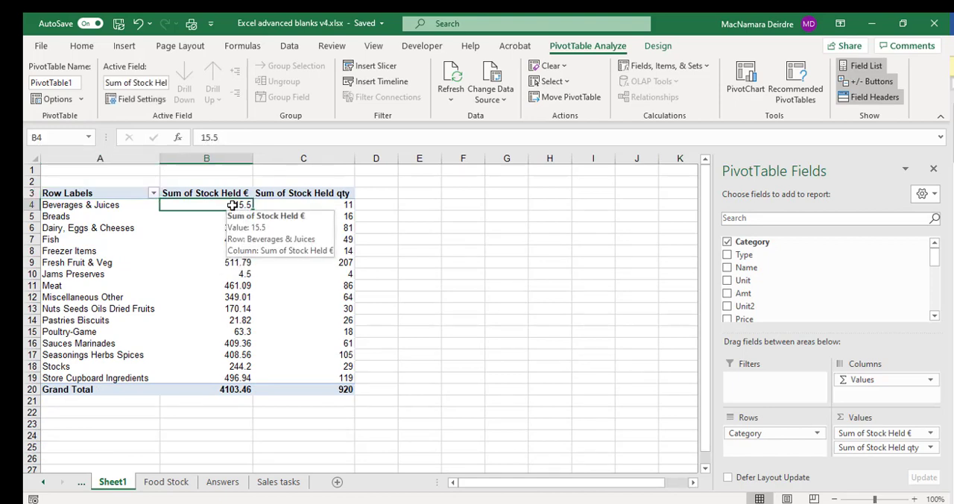
{"action": "right_click", "coordinate": [232, 205]}
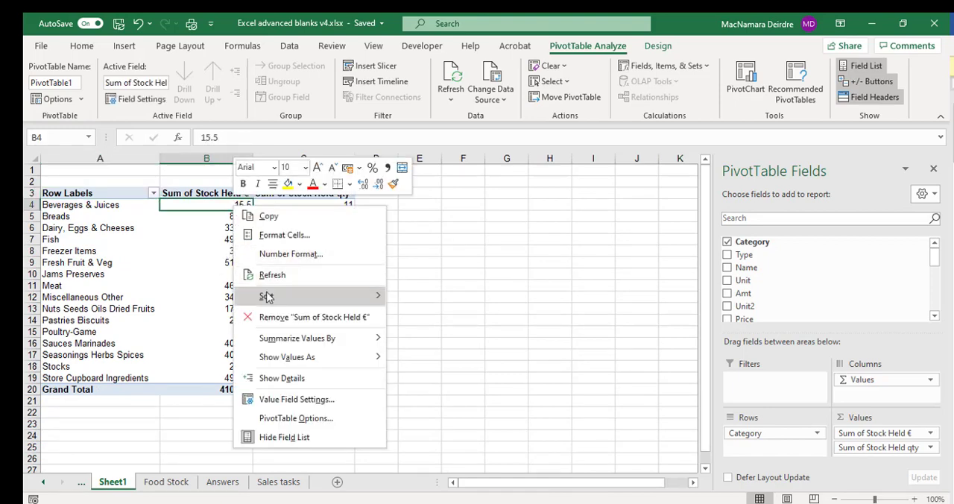
{"action": "mouse_move", "coordinate": [328, 293]}
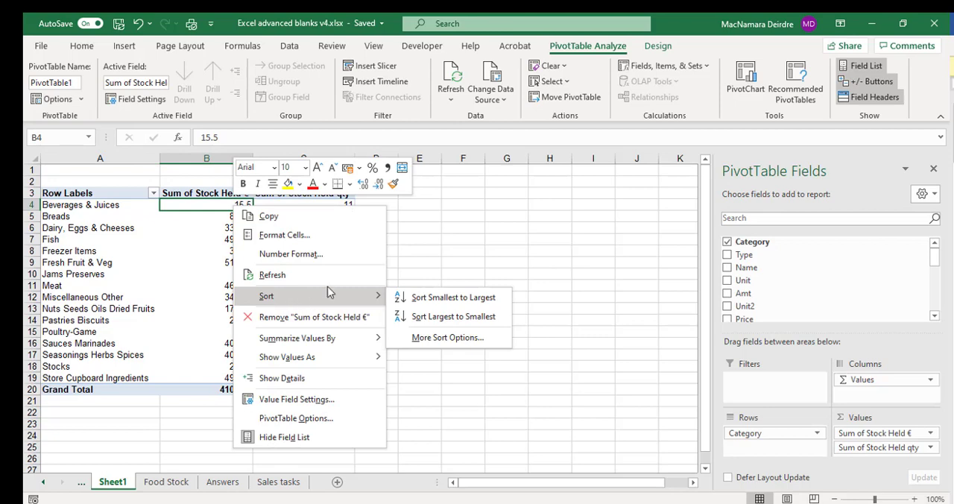
{"action": "left_click", "coordinate": [416, 316]}
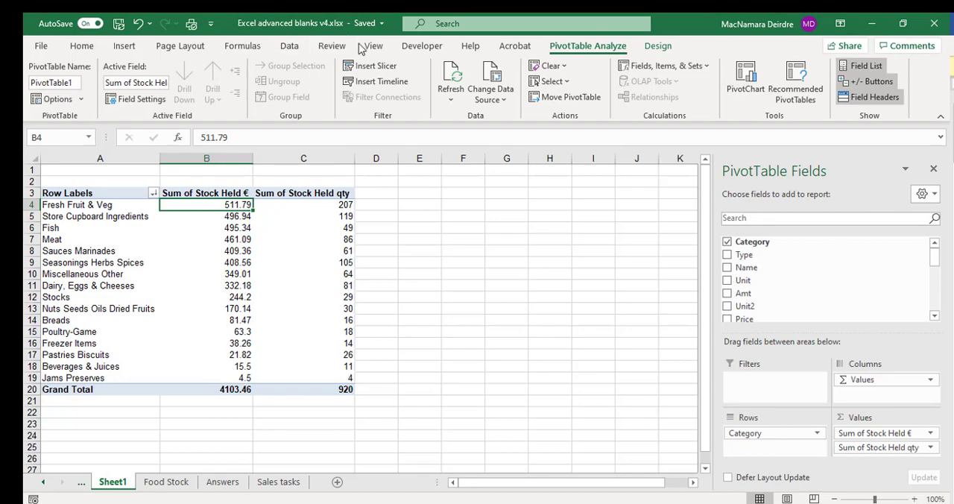
Insert a clustered column PivotChart of the stock held data and place it beside the pivot table.
{"action": "left_click", "coordinate": [124, 46]}
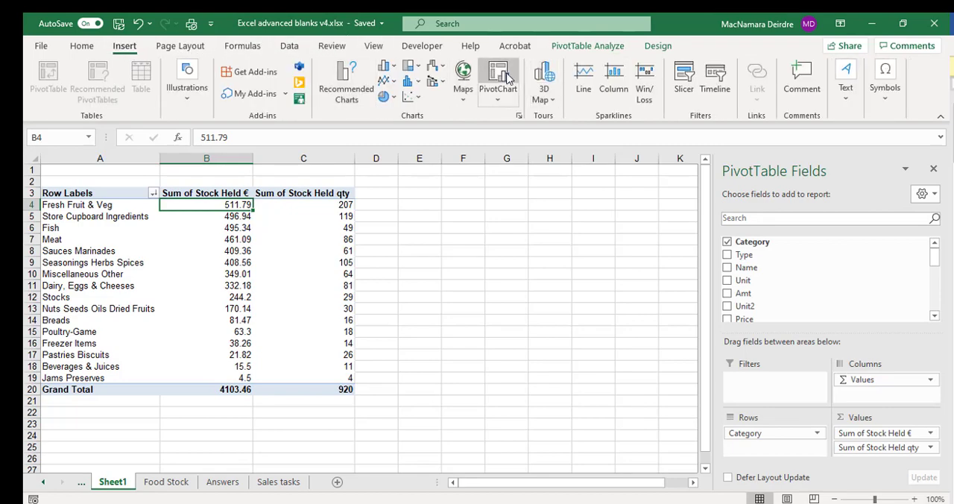
{"action": "left_click", "coordinate": [507, 78]}
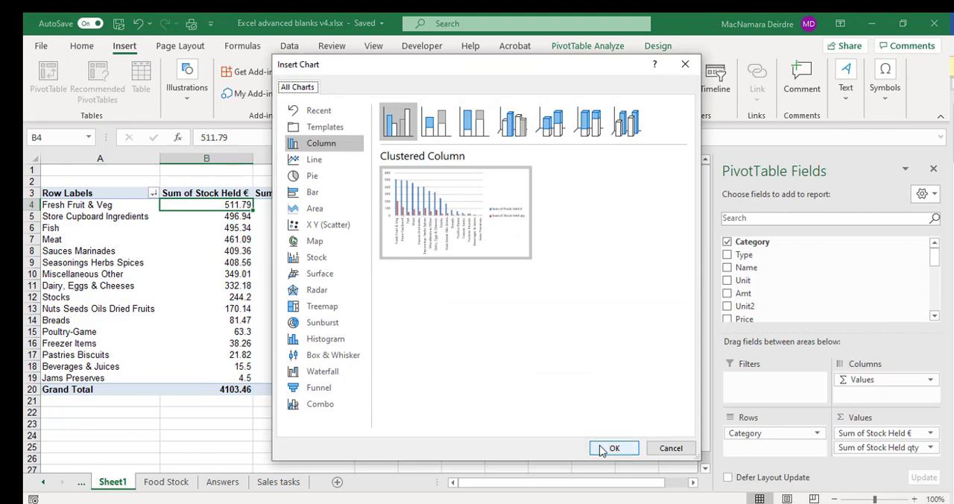
{"action": "left_click", "coordinate": [609, 448]}
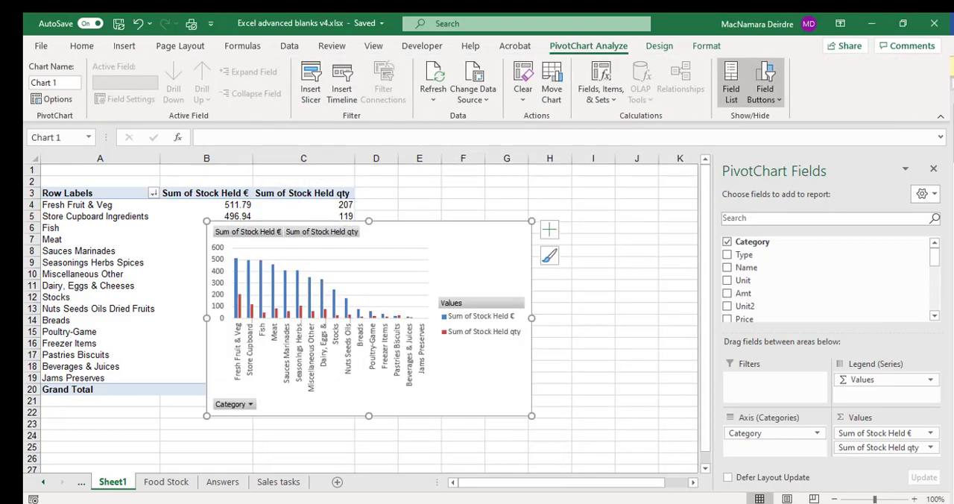
{"action": "left_click_drag", "start_coordinate": [477, 257], "coordinate": [639, 210]}
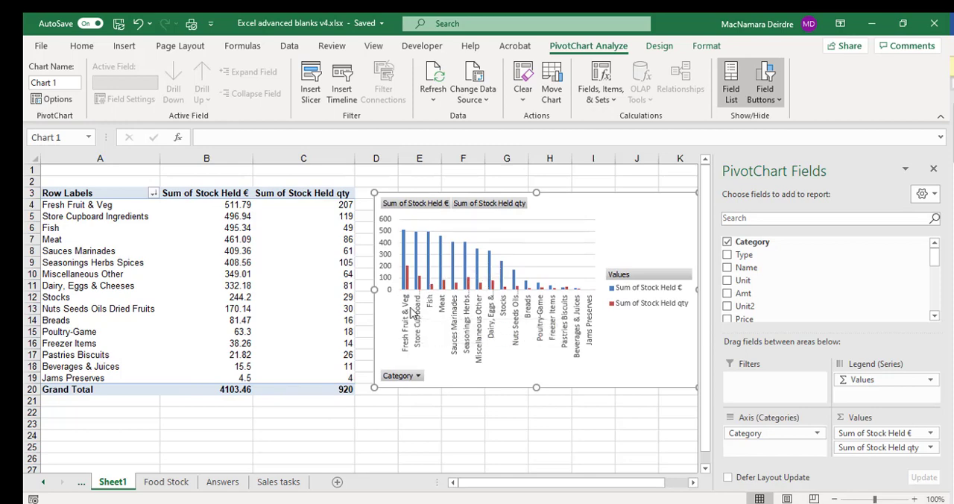
Add Type to the pivot table's rows and move Category from the rows to the report filters.
{"action": "left_click", "coordinate": [231, 286]}
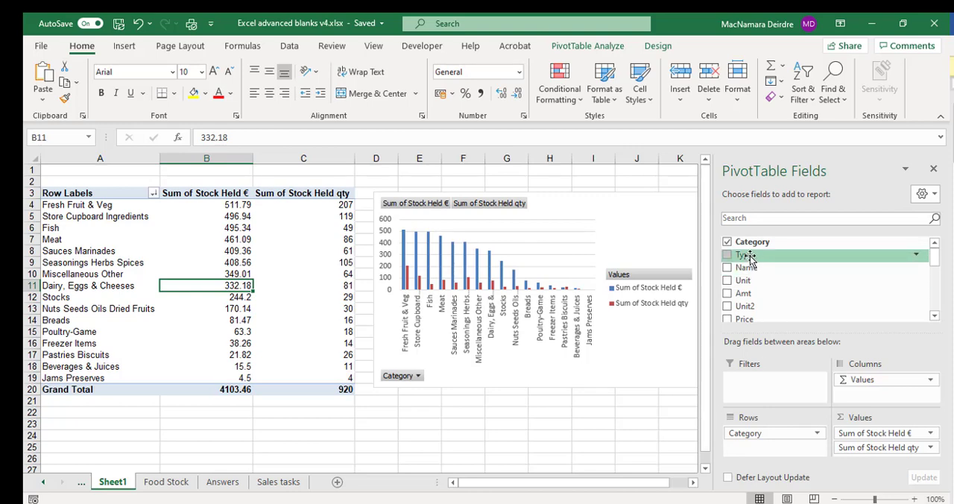
{"action": "left_click_drag", "start_coordinate": [747, 255], "coordinate": [745, 453]}
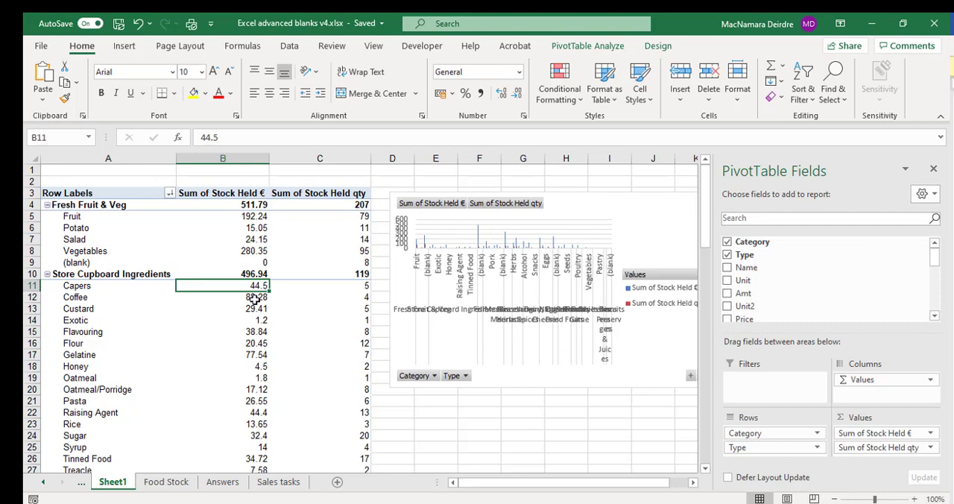
{"action": "left_click_drag", "start_coordinate": [791, 436], "coordinate": [841, 304]}
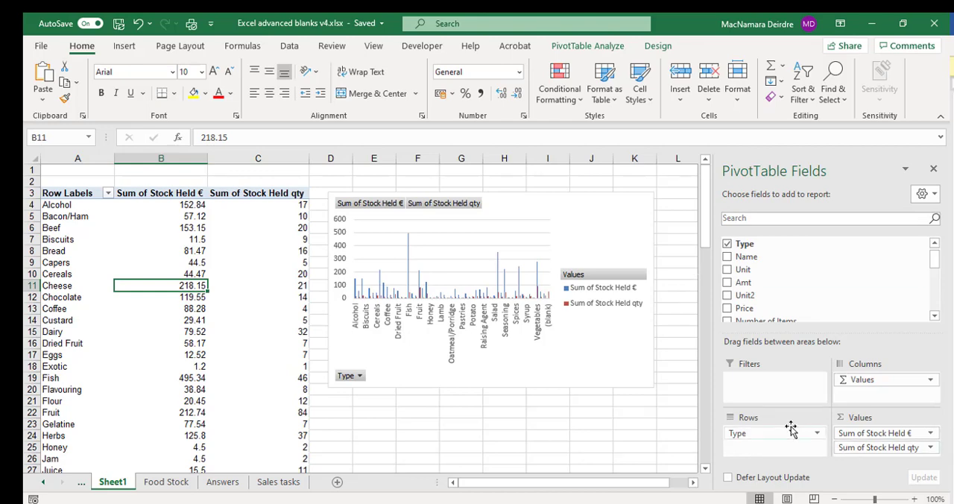
{"action": "scroll", "coordinate": [812, 270], "scroll_direction": "up", "scroll_amount": 1}
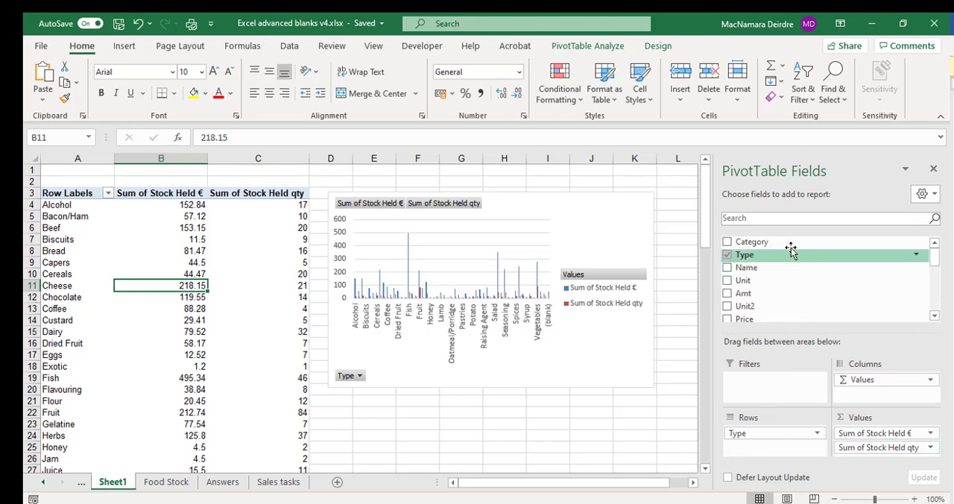
{"action": "left_click_drag", "start_coordinate": [773, 243], "coordinate": [772, 388]}
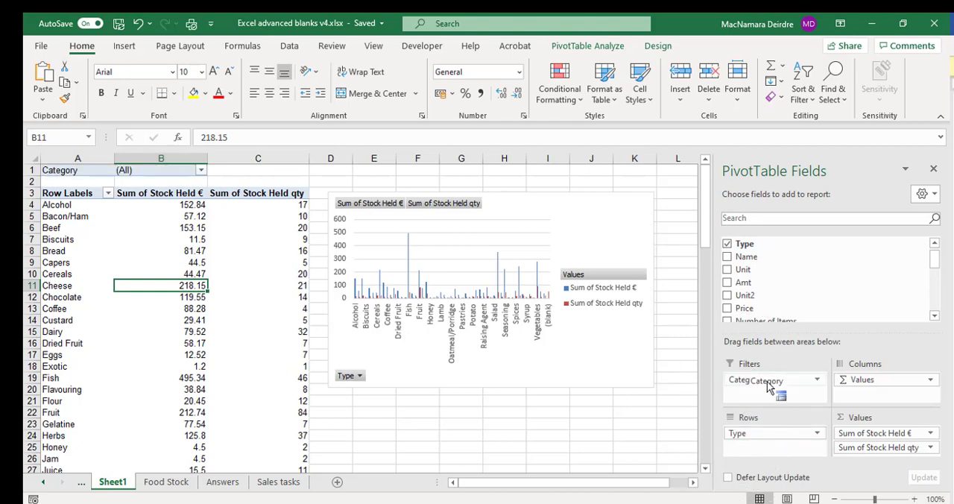
{"action": "left_click", "coordinate": [202, 172]}
{"action": "left_click", "coordinate": [202, 171]}
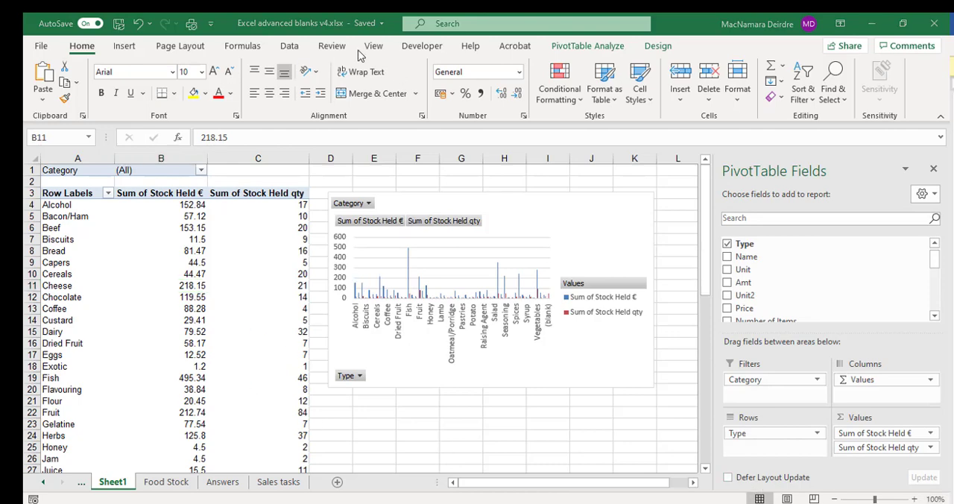
{"action": "key", "text": "ctrl"}
{"action": "key", "text": "ctrl"}
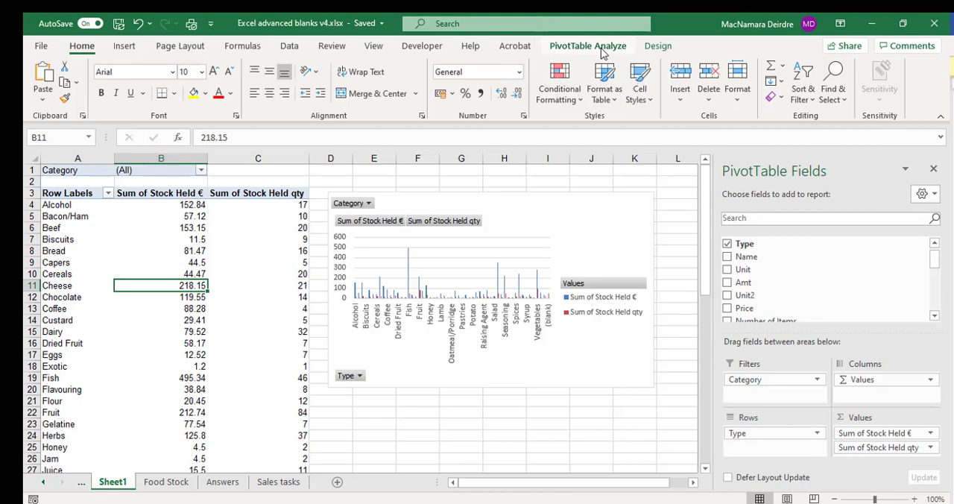
{"action": "key", "text": "ctrl"}
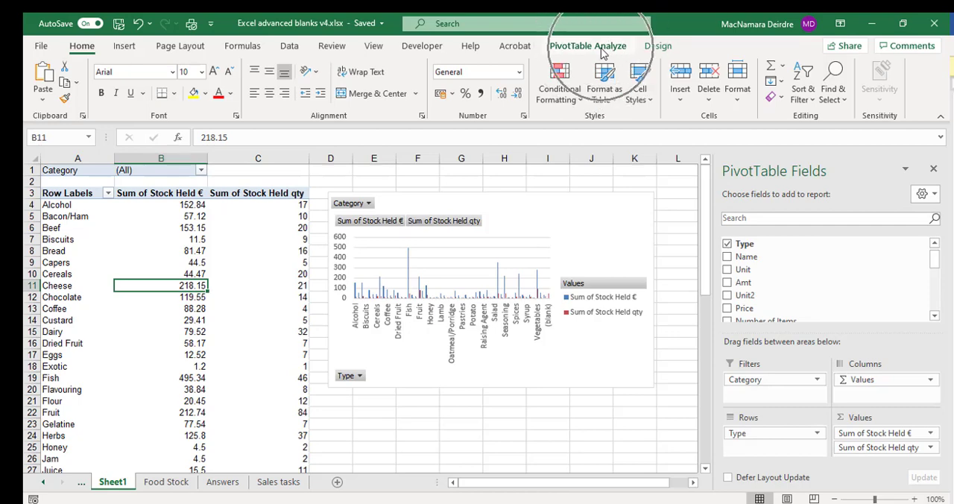
Insert a slicer for the Category field on the Sheet1 pivot table.
{"action": "left_click", "coordinate": [603, 46]}
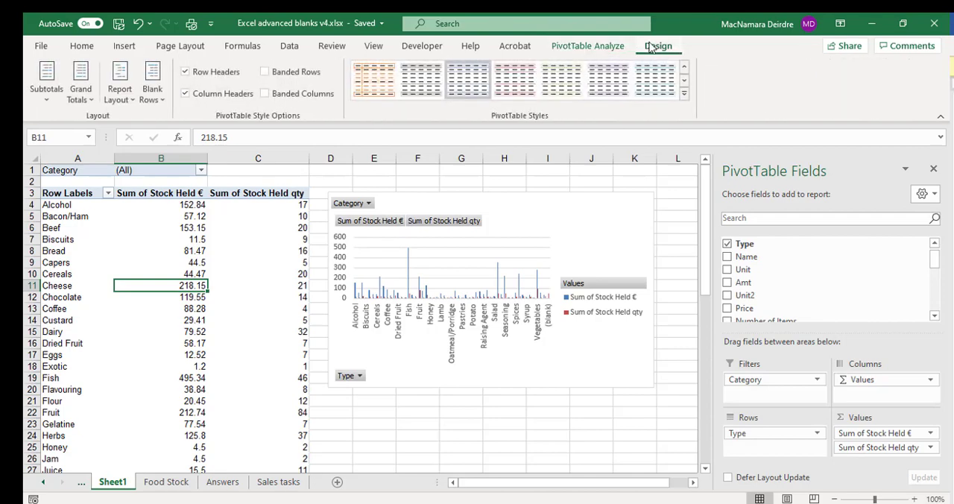
{"action": "left_click", "coordinate": [610, 48]}
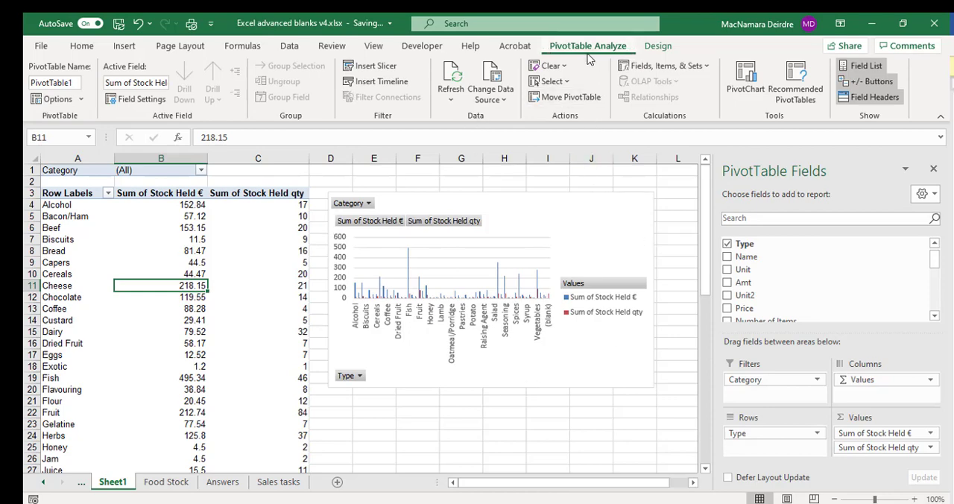
{"action": "left_click", "coordinate": [376, 66]}
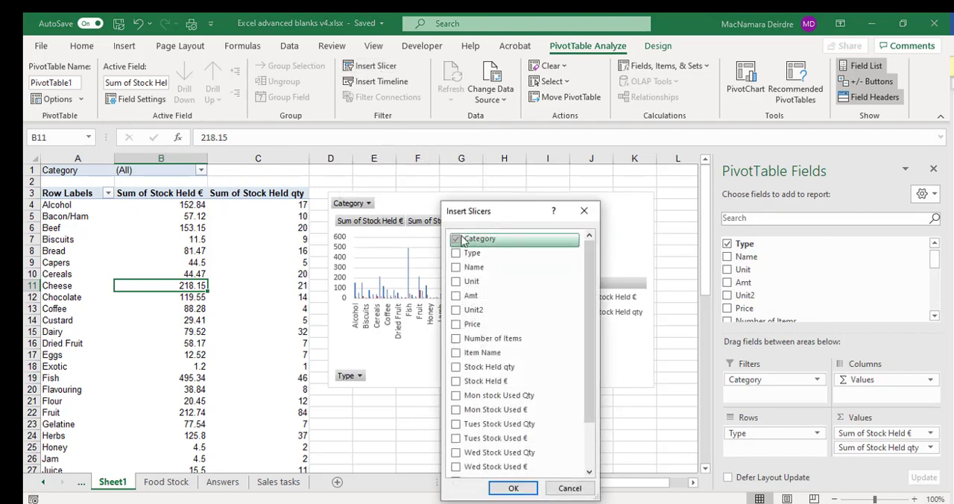
{"action": "left_click", "coordinate": [514, 487]}
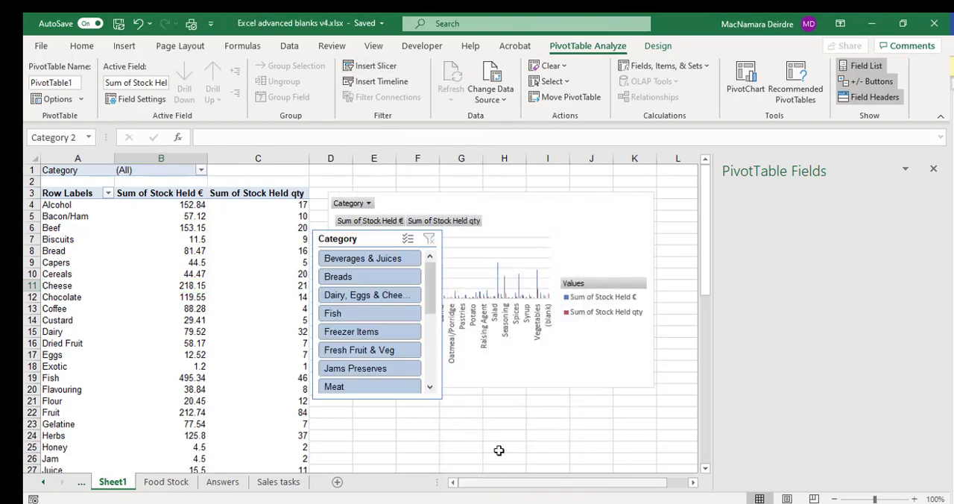
{"action": "left_click", "coordinate": [96, 262]}
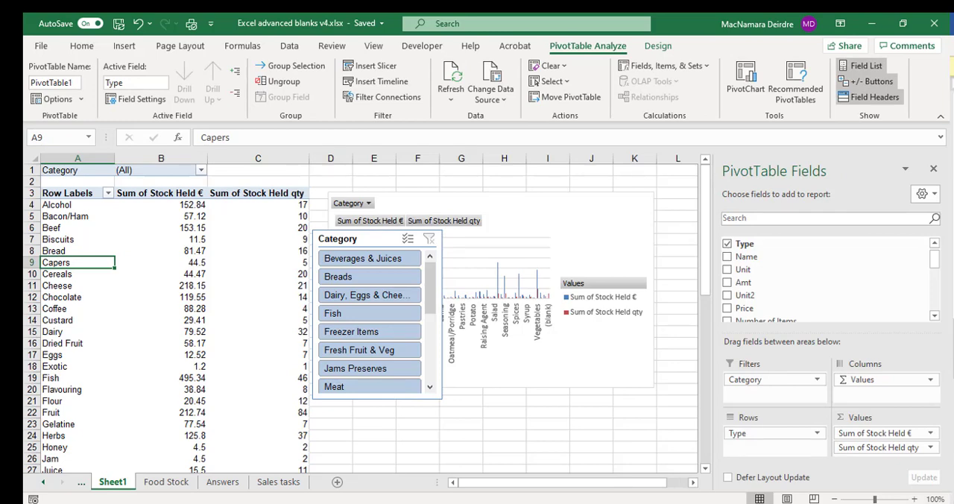
{"action": "left_click", "coordinate": [902, 23]}
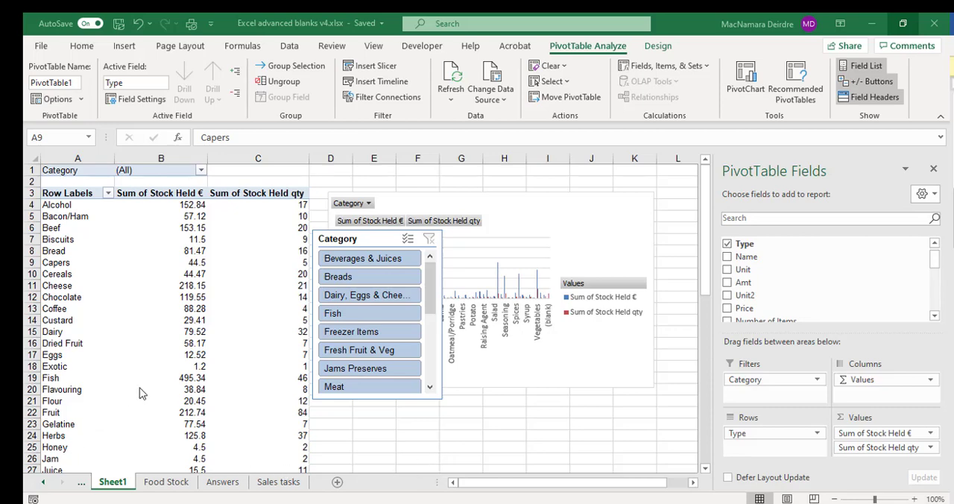
Create a PivotTable on a new worksheet from the Food Stock data range A4:U344.
{"action": "left_click", "coordinate": [181, 485]}
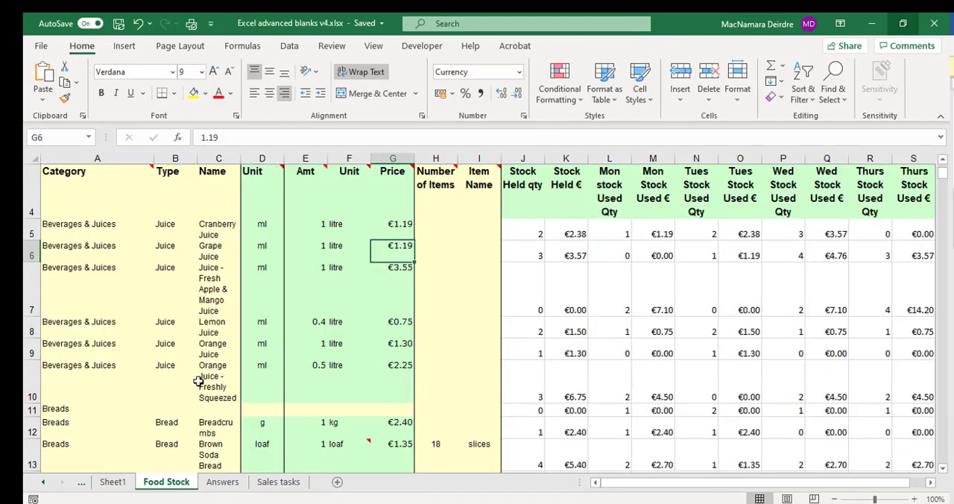
{"action": "left_click", "coordinate": [197, 382]}
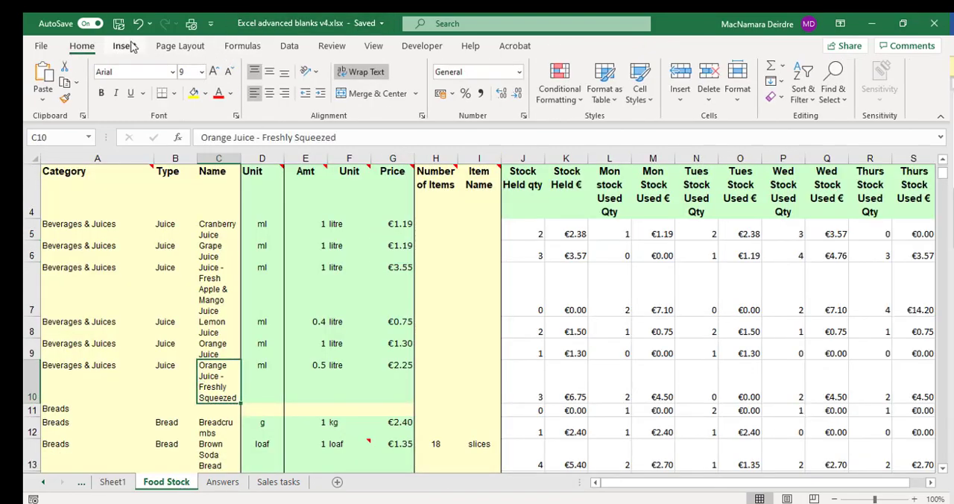
{"action": "left_click", "coordinate": [211, 349]}
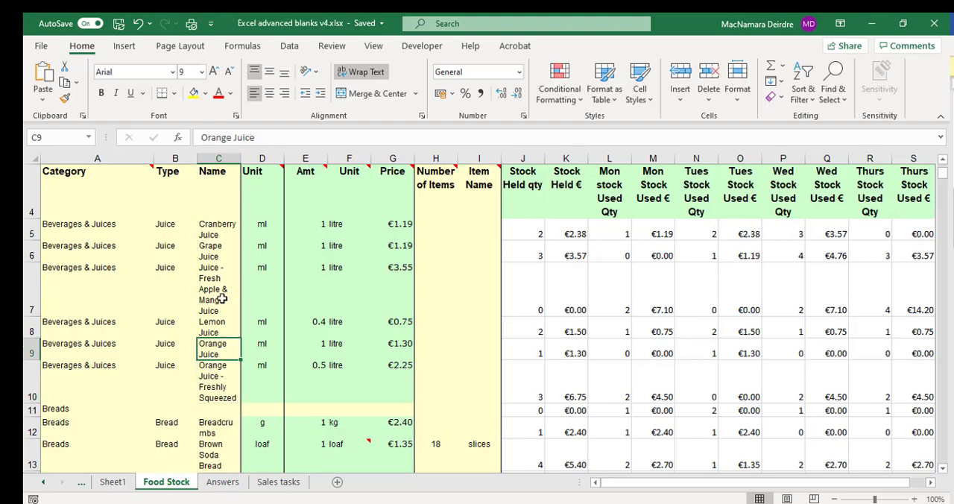
{"action": "left_click", "coordinate": [124, 45]}
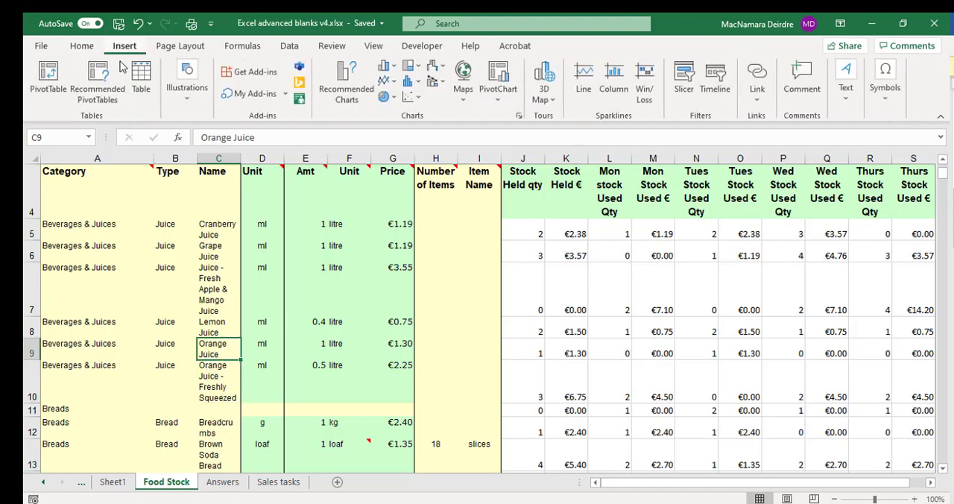
{"action": "left_click", "coordinate": [50, 78]}
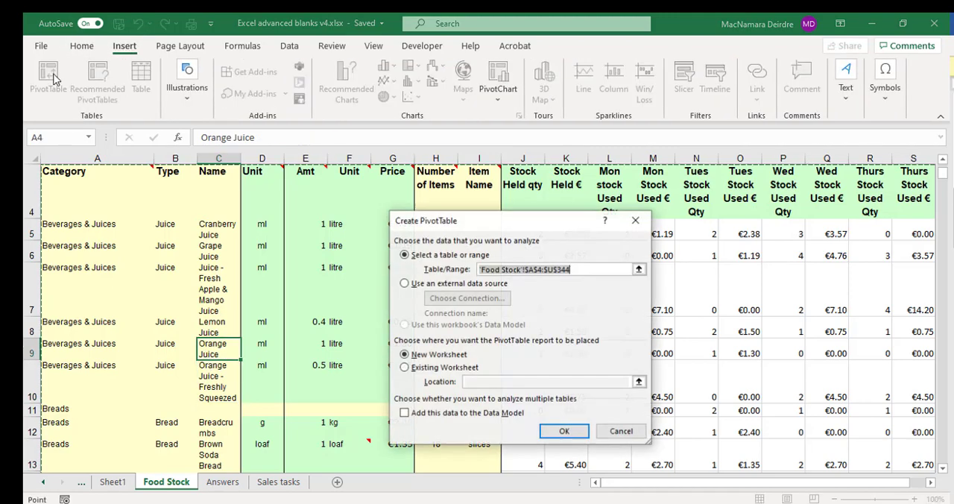
{"action": "left_click", "coordinate": [571, 437]}
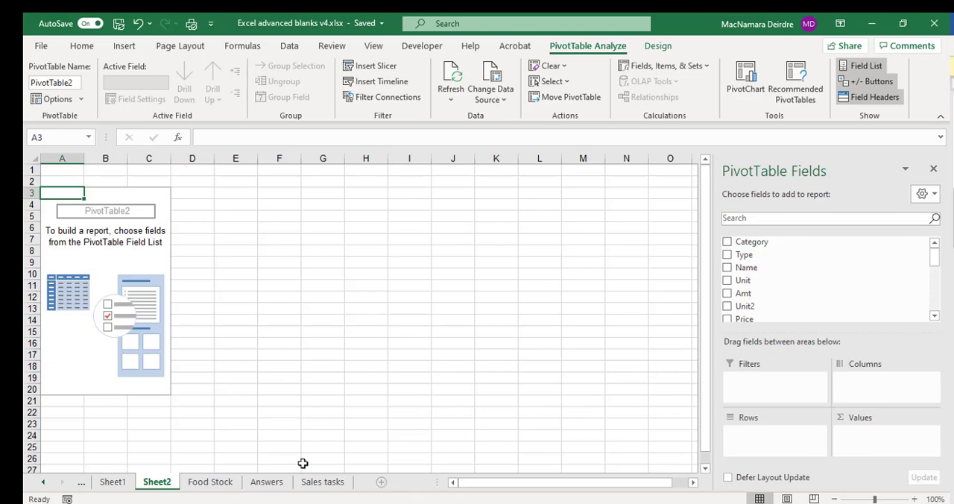
Examine the row and value fields of the daily stock used pivot table on the Answers sheet.
{"action": "left_click", "coordinate": [281, 484]}
{"action": "scroll", "coordinate": [152, 337], "scroll_direction": "down", "scroll_amount": 15}
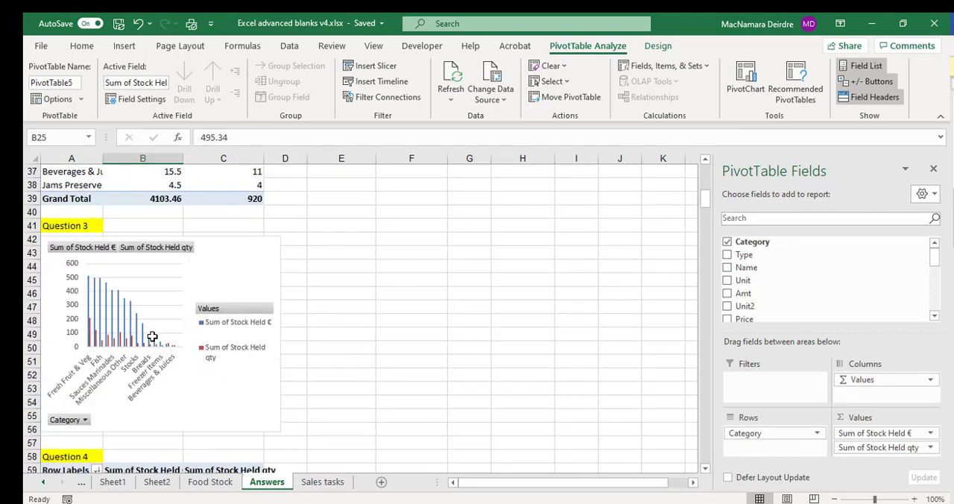
{"action": "scroll", "coordinate": [152, 336], "scroll_direction": "down", "scroll_amount": 20}
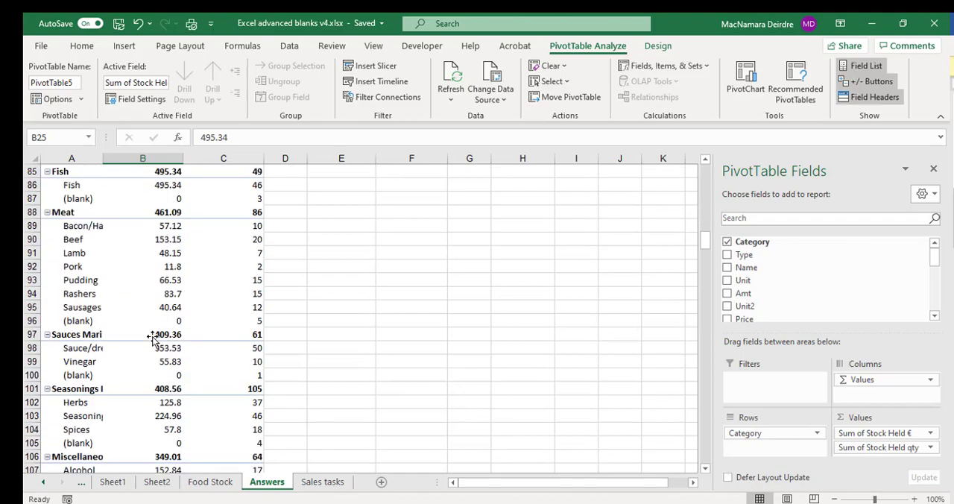
{"action": "scroll", "coordinate": [152, 337], "scroll_direction": "down", "scroll_amount": 20}
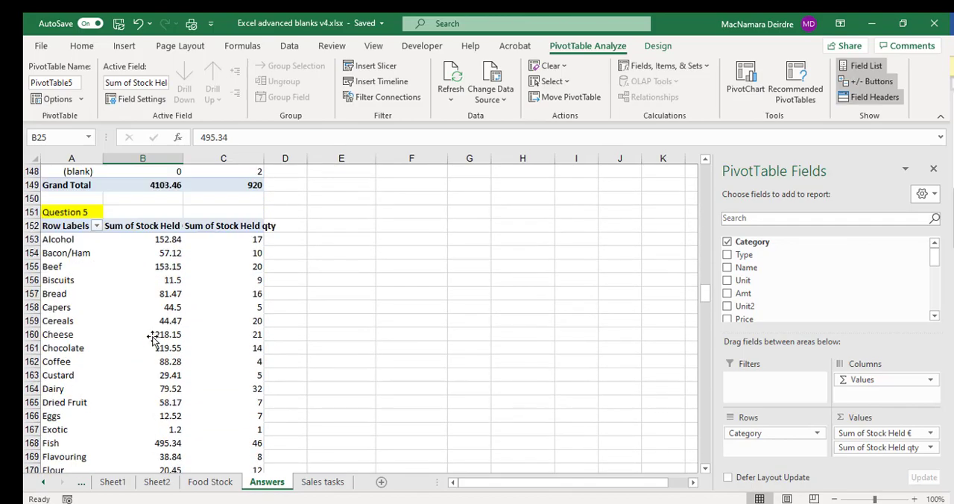
{"action": "scroll", "coordinate": [152, 337], "scroll_direction": "down", "scroll_amount": 20}
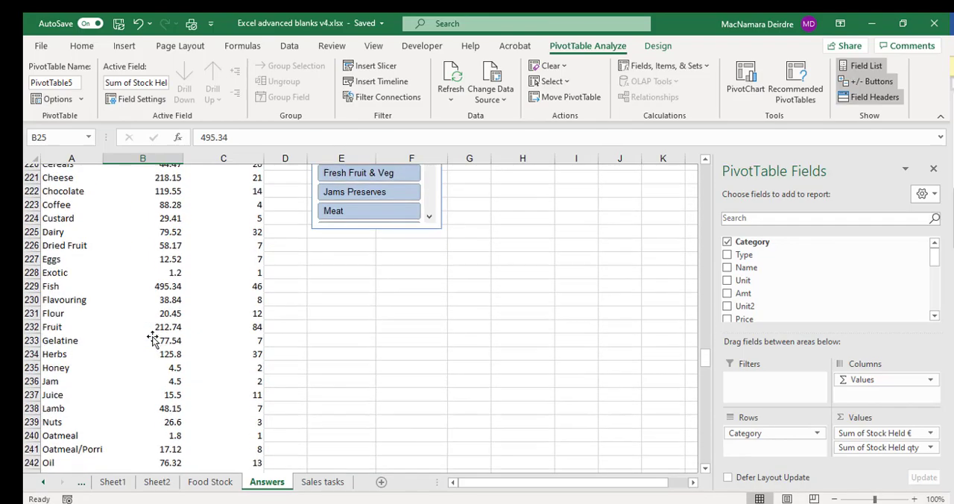
{"action": "left_click", "coordinate": [162, 334]}
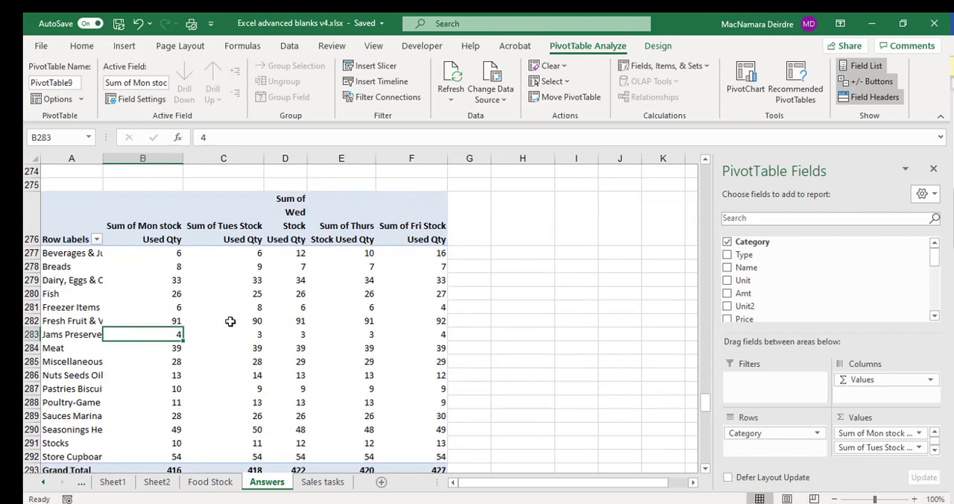
{"action": "left_click", "coordinate": [761, 435]}
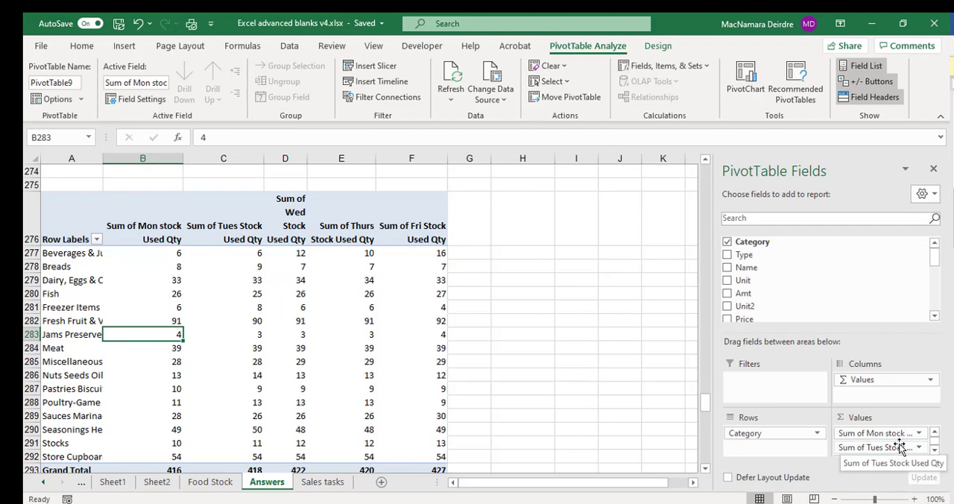
On Sheet2, add Category to the pivot table's rows and Mon stock Used Qty and Tues Stock Used Qty to its values.
{"action": "left_click", "coordinate": [157, 481]}
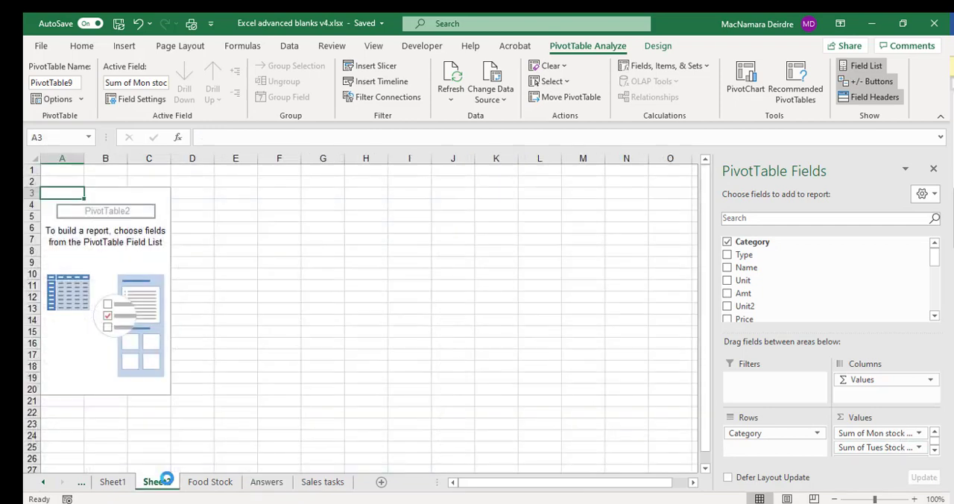
{"action": "left_click_drag", "start_coordinate": [796, 246], "coordinate": [810, 441]}
{"action": "scroll", "coordinate": [851, 276], "scroll_direction": "down", "scroll_amount": 1}
{"action": "scroll", "coordinate": [851, 276], "scroll_direction": "down", "scroll_amount": 3}
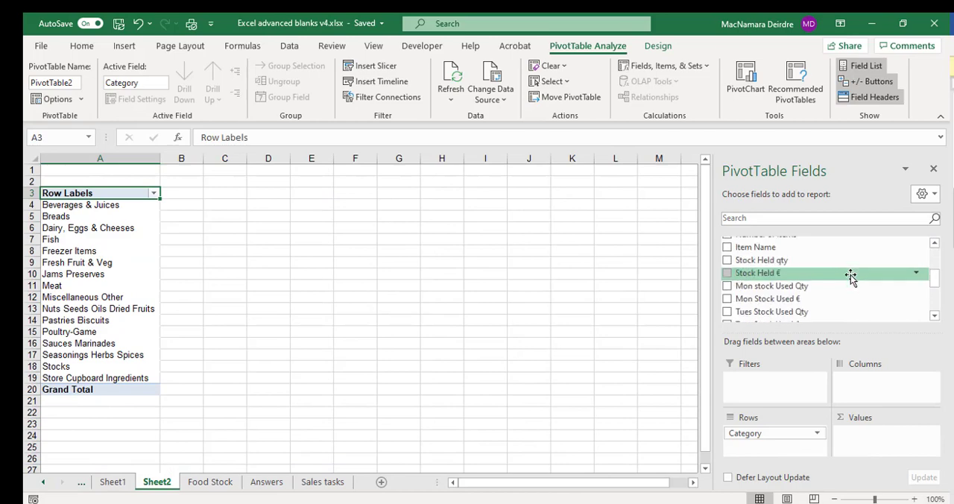
{"action": "left_click_drag", "start_coordinate": [831, 287], "coordinate": [879, 432]}
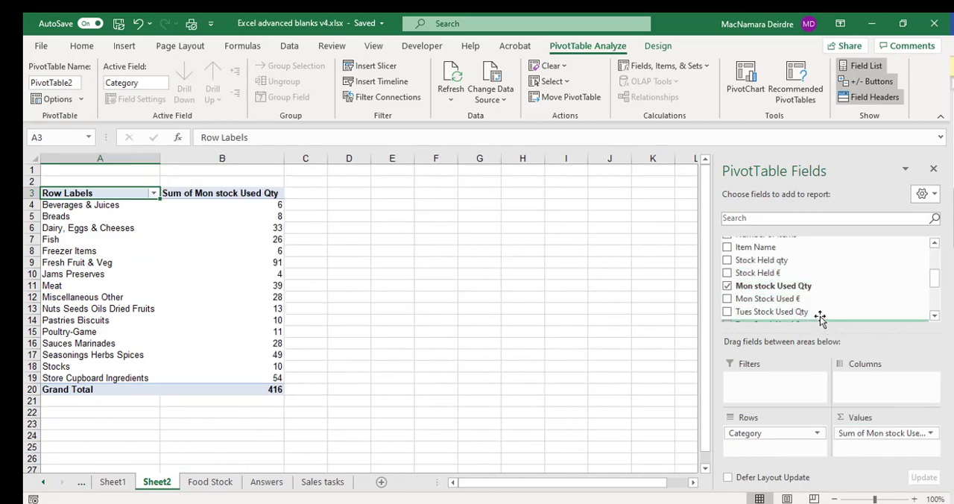
{"action": "left_click_drag", "start_coordinate": [816, 312], "coordinate": [885, 449]}
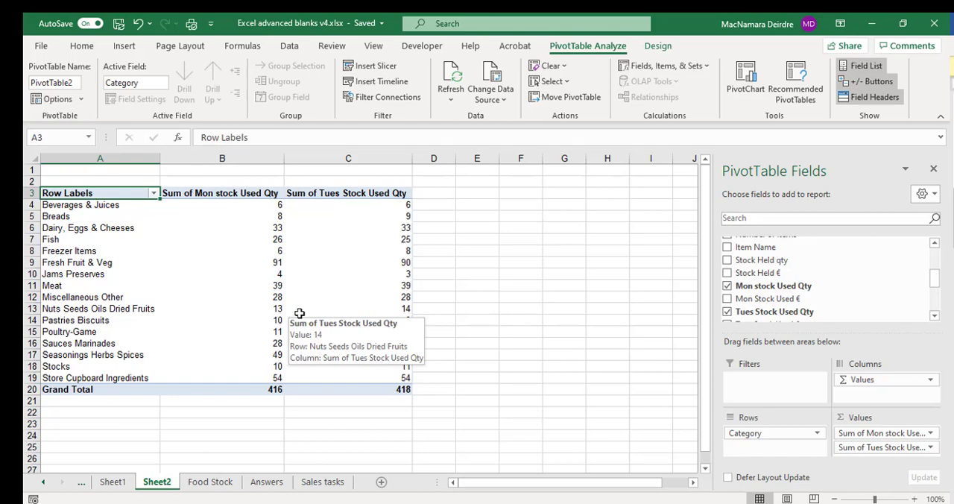
Add Wed Stock Used Qty, Thurs Stock Used Qty and Fri Stock Used Qty to the pivot table's values.
{"action": "left_click_drag", "start_coordinate": [829, 331], "coordinate": [829, 305]}
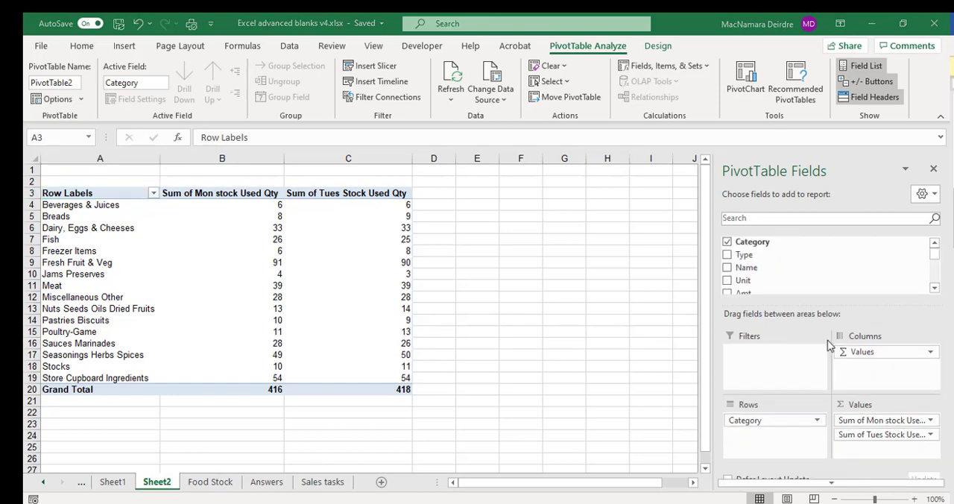
{"action": "scroll", "coordinate": [808, 263], "scroll_direction": "down", "scroll_amount": 3}
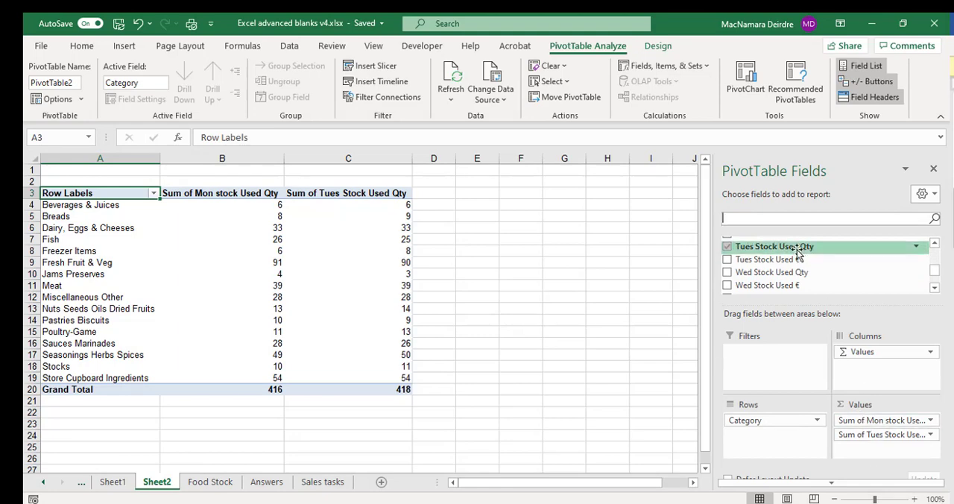
{"action": "left_click_drag", "start_coordinate": [793, 276], "coordinate": [857, 451]}
{"action": "scroll", "coordinate": [797, 277], "scroll_direction": "down", "scroll_amount": 1}
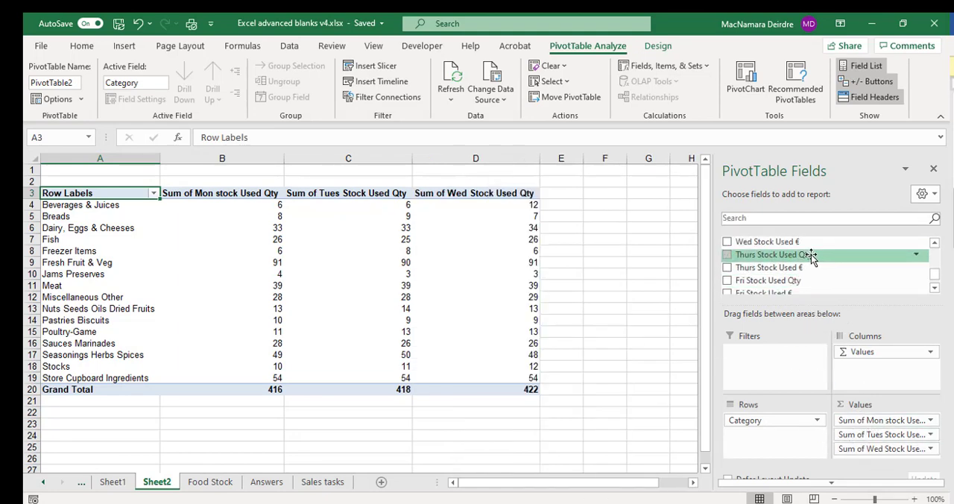
{"action": "left_click_drag", "start_coordinate": [804, 254], "coordinate": [891, 454]}
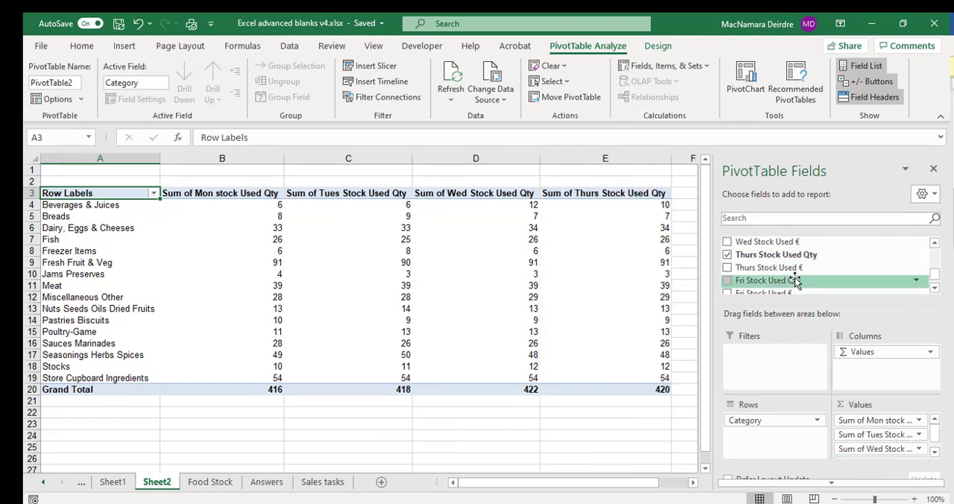
{"action": "scroll", "coordinate": [792, 276], "scroll_direction": "down", "scroll_amount": 1}
{"action": "left_click_drag", "start_coordinate": [793, 255], "coordinate": [882, 465]}
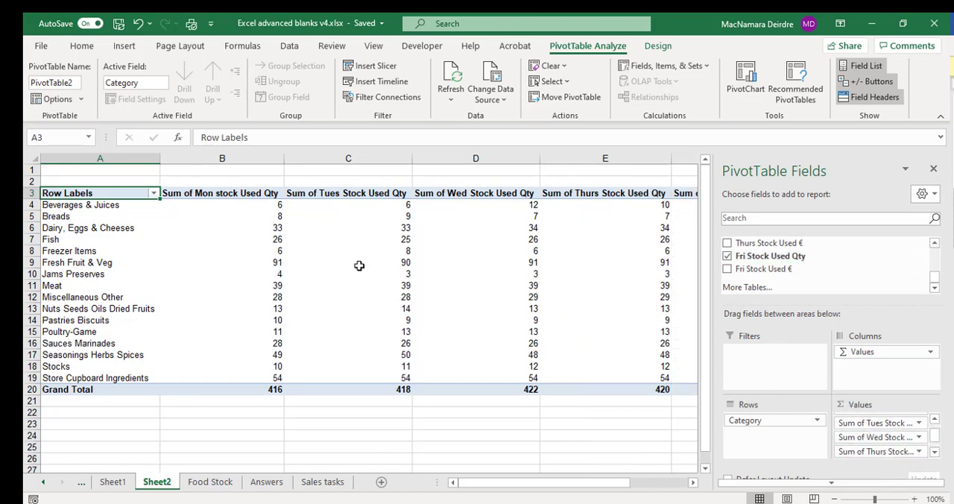
Narrow the Monday and Tuesday quantity columns and add Type to the pivot table's report filters.
{"action": "left_click_drag", "start_coordinate": [282, 158], "coordinate": [239, 158]}
{"action": "left_click_drag", "start_coordinate": [370, 161], "coordinate": [326, 158]}
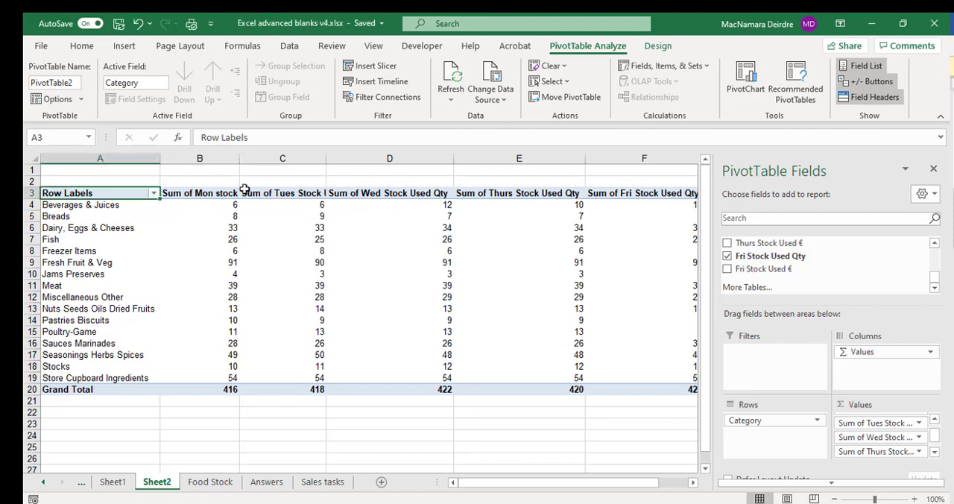
{"action": "scroll", "coordinate": [782, 257], "scroll_direction": "up", "scroll_amount": 10}
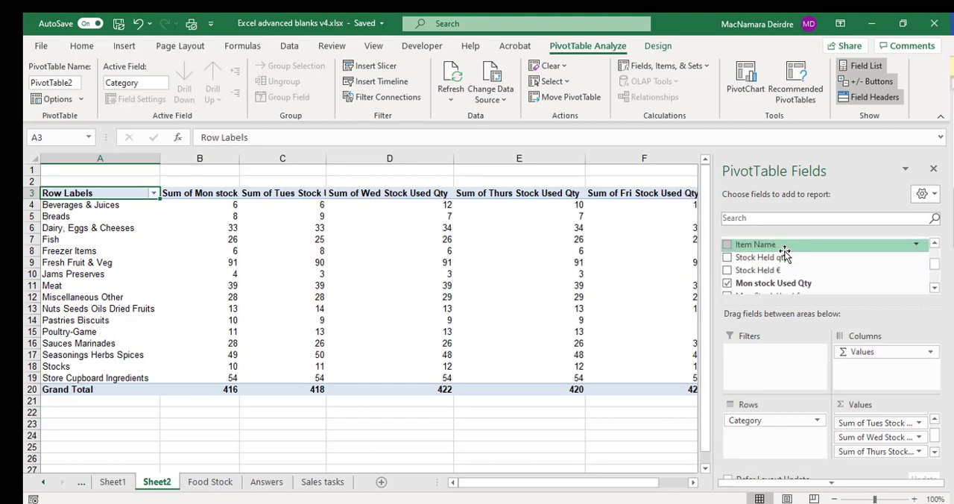
{"action": "left_click_drag", "start_coordinate": [775, 254], "coordinate": [775, 354]}
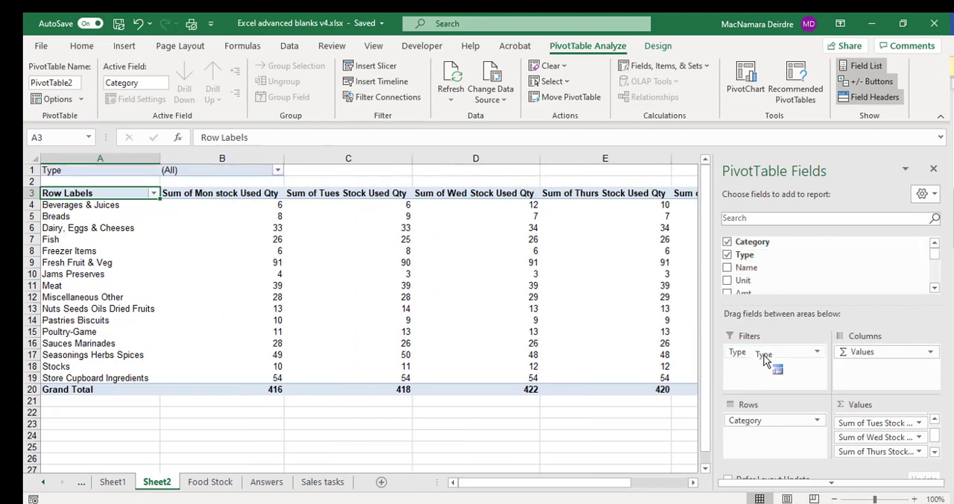
{"action": "left_click", "coordinate": [277, 171]}
{"action": "left_click", "coordinate": [277, 171]}
{"action": "left_click", "coordinate": [277, 171]}
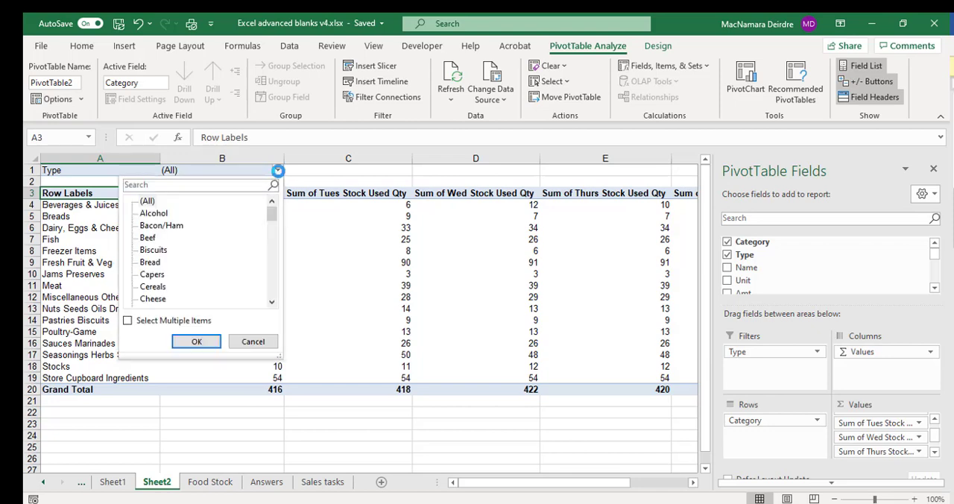
{"action": "left_click", "coordinate": [278, 172]}
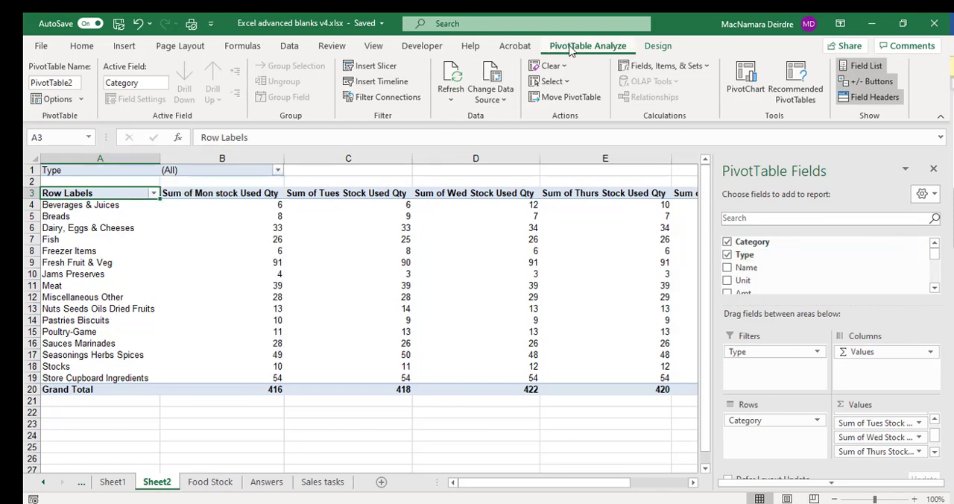
Insert a slicer for the Type field and place it below the Sheet2 pivot table.
{"action": "left_click", "coordinate": [383, 69]}
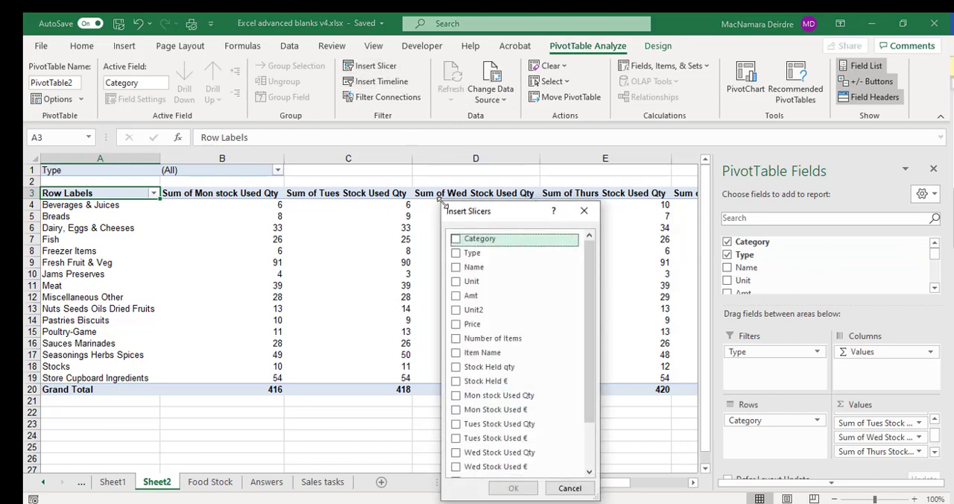
{"action": "left_click", "coordinate": [467, 255]}
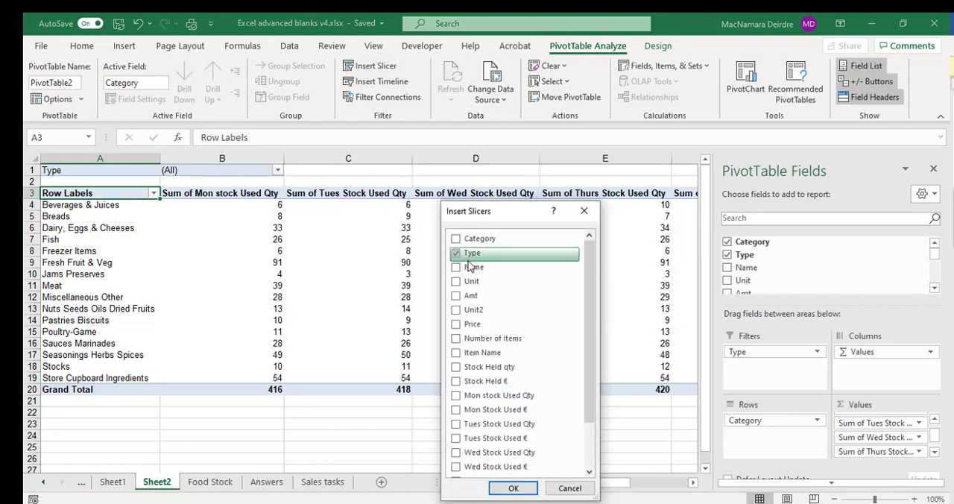
{"action": "left_click", "coordinate": [514, 487]}
{"action": "left_click_drag", "start_coordinate": [368, 239], "coordinate": [526, 425]}
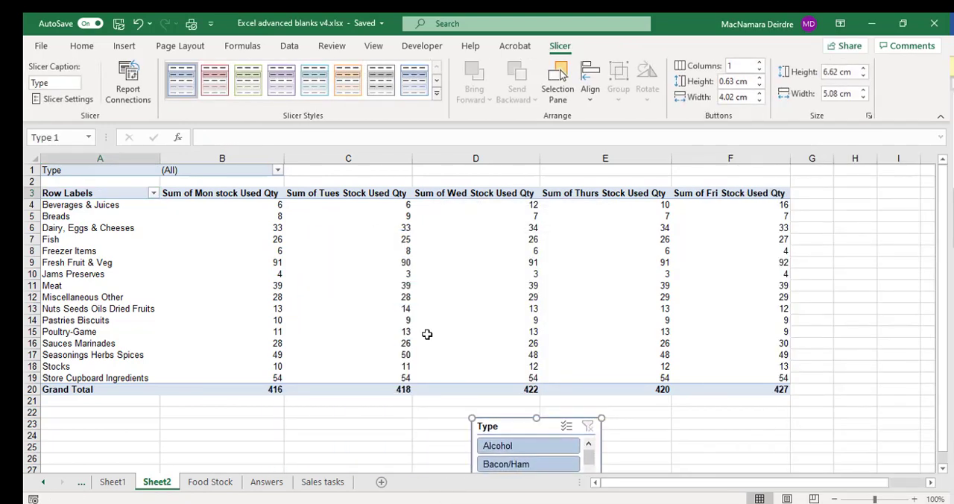
Insert a Clustered Column PivotChart based on the Sheet2 pivot table.
{"action": "left_click", "coordinate": [316, 329]}
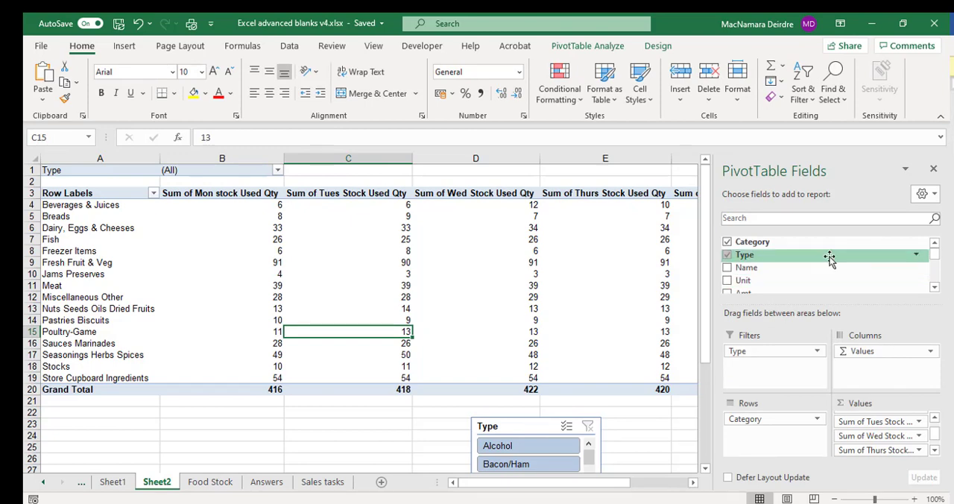
{"action": "left_click", "coordinate": [124, 46]}
{"action": "left_click", "coordinate": [501, 73]}
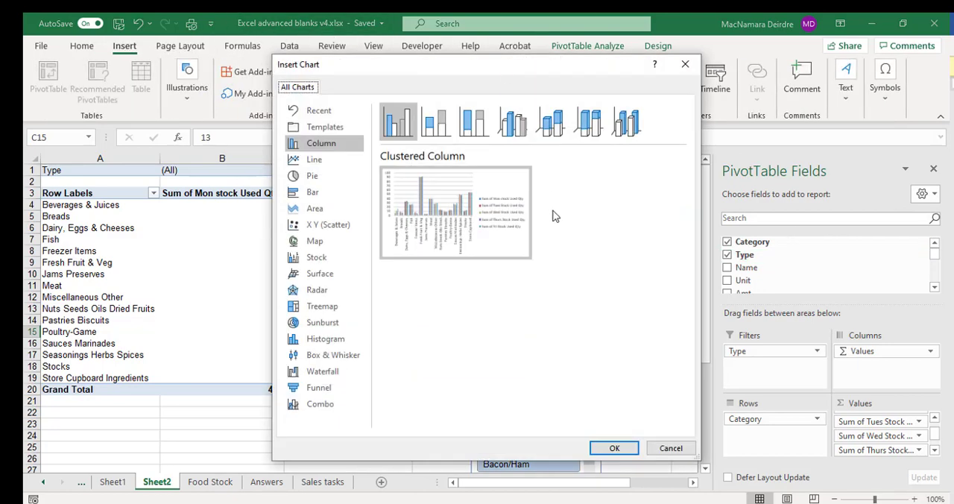
{"action": "left_click", "coordinate": [632, 448]}
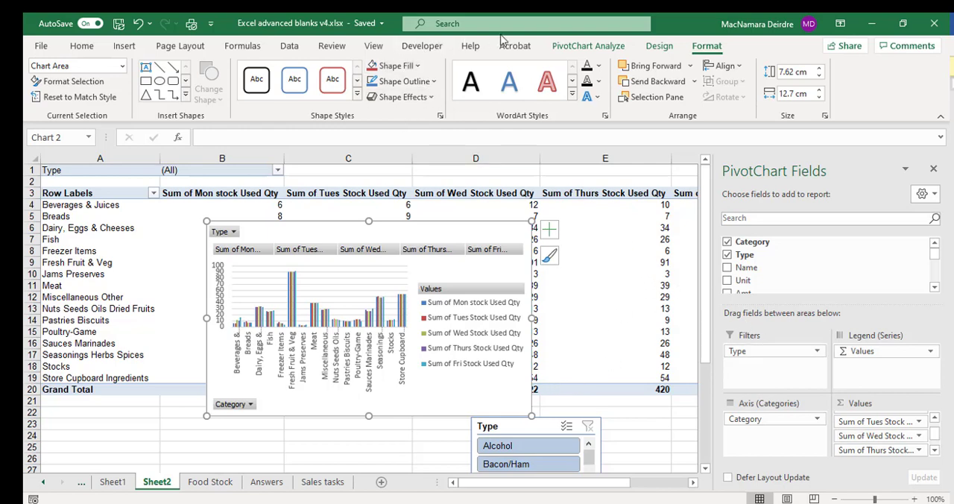
Insert a slicer for the Category field of the Sheet2 PivotChart.
{"action": "left_click", "coordinate": [587, 46]}
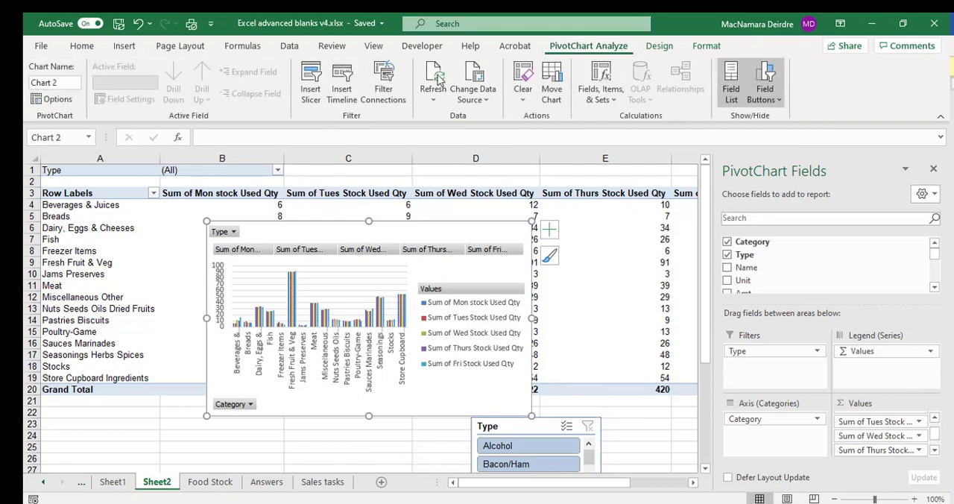
{"action": "left_click", "coordinate": [313, 83]}
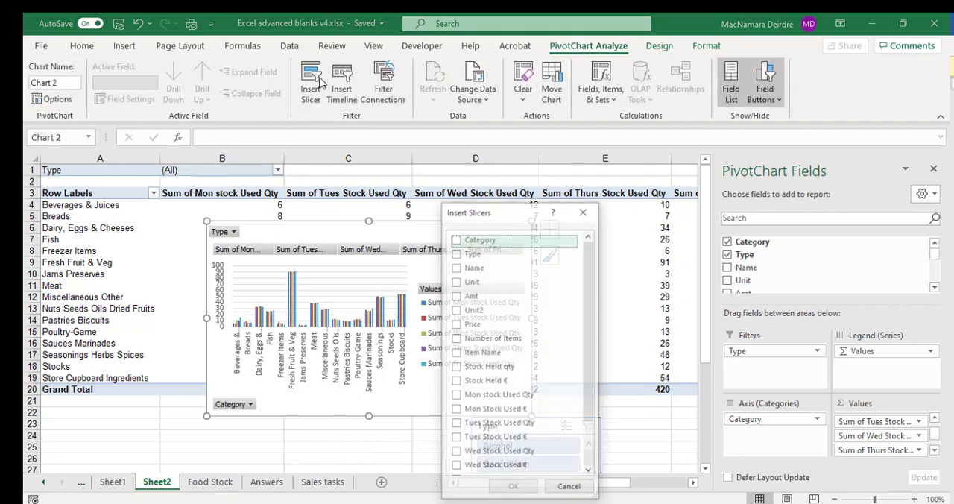
{"action": "left_click", "coordinate": [469, 240]}
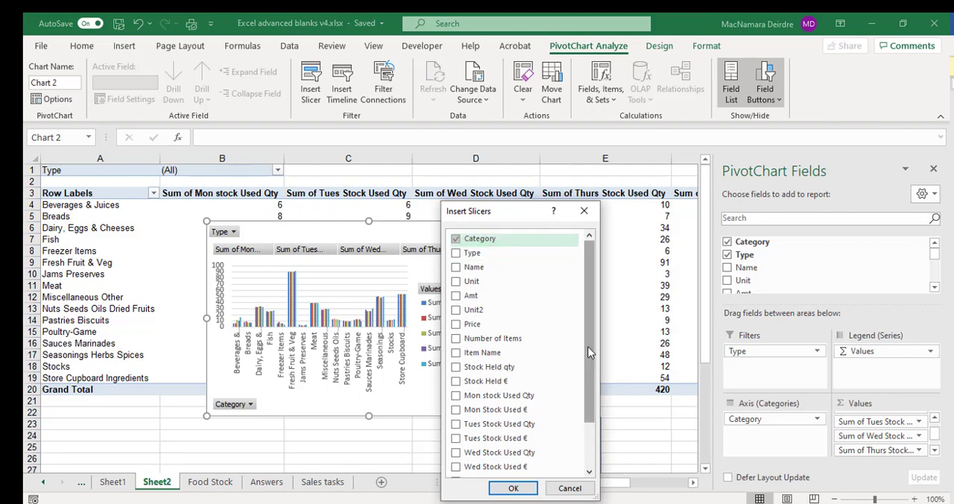
{"action": "left_click", "coordinate": [526, 486]}
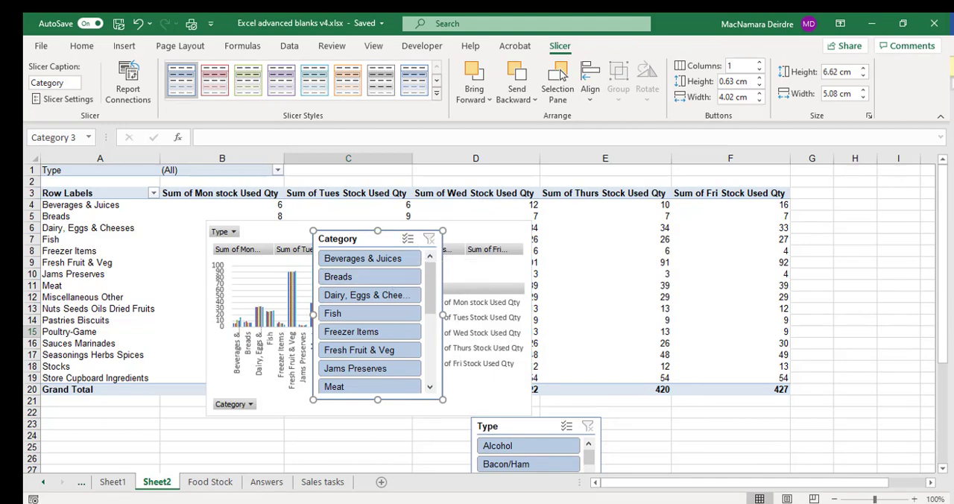
Filter the pivot table and chart to Meat and Fish with the Category slicer, using multi-select.
{"action": "left_click", "coordinate": [358, 388]}
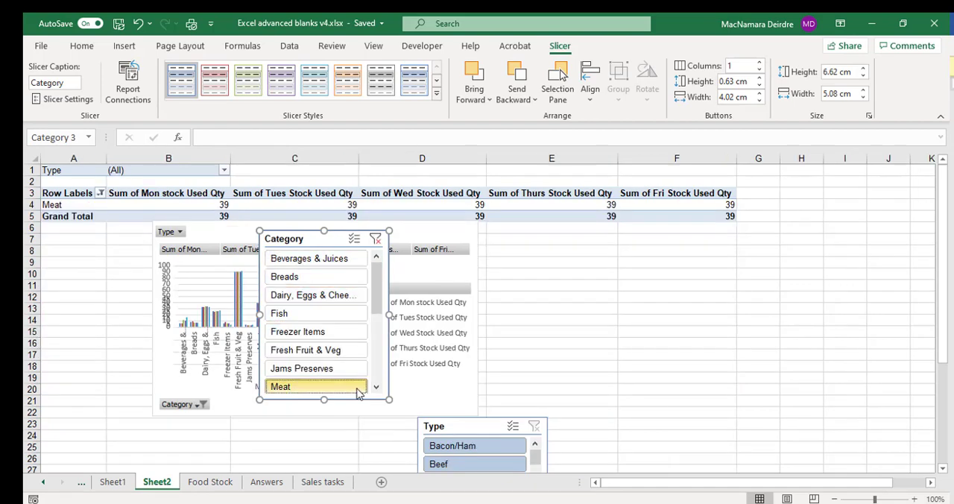
{"action": "left_click", "coordinate": [354, 239]}
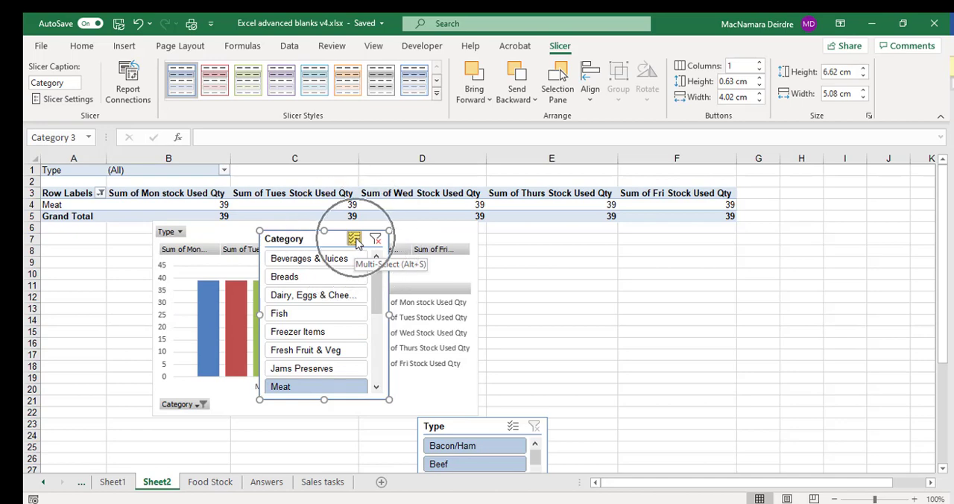
{"action": "left_click", "coordinate": [320, 315]}
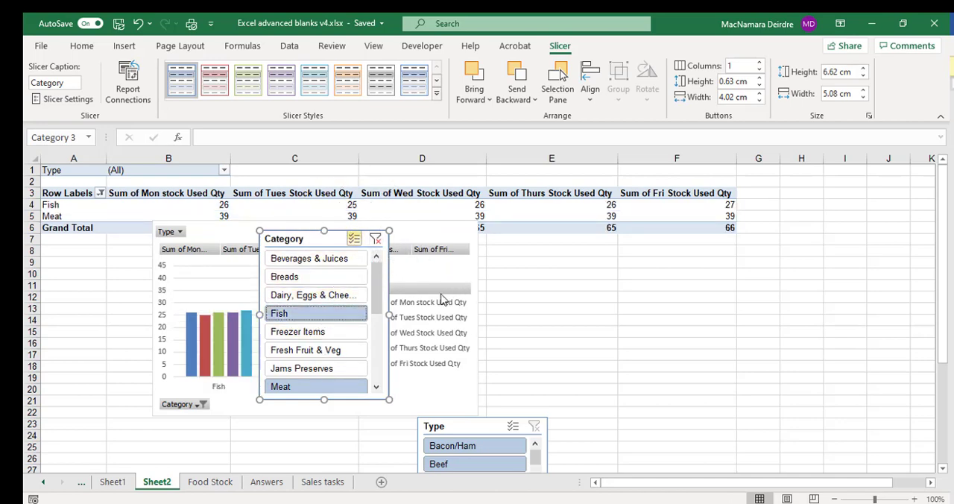
Move the Category slicer off the PivotChart to its right side and change the chart type to 2-D Stacked Column.
{"action": "left_click_drag", "start_coordinate": [297, 239], "coordinate": [666, 223]}
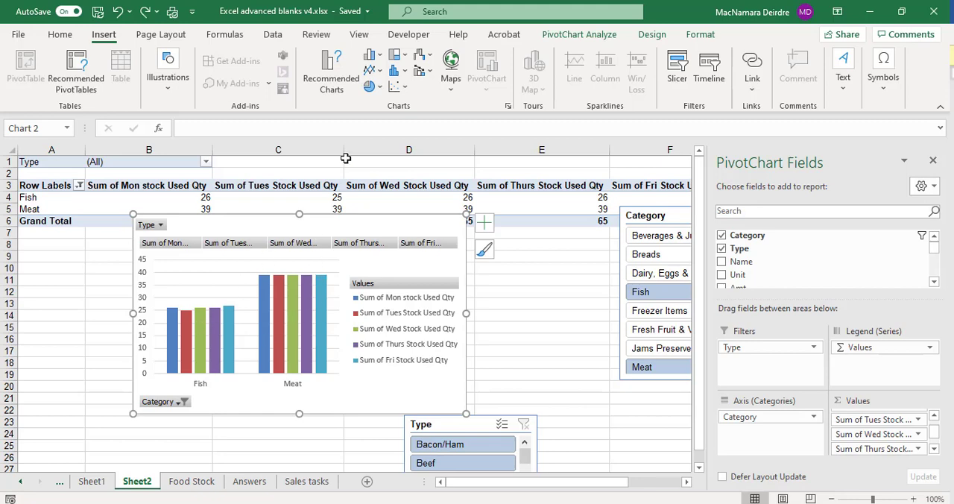
{"action": "left_click", "coordinate": [370, 55]}
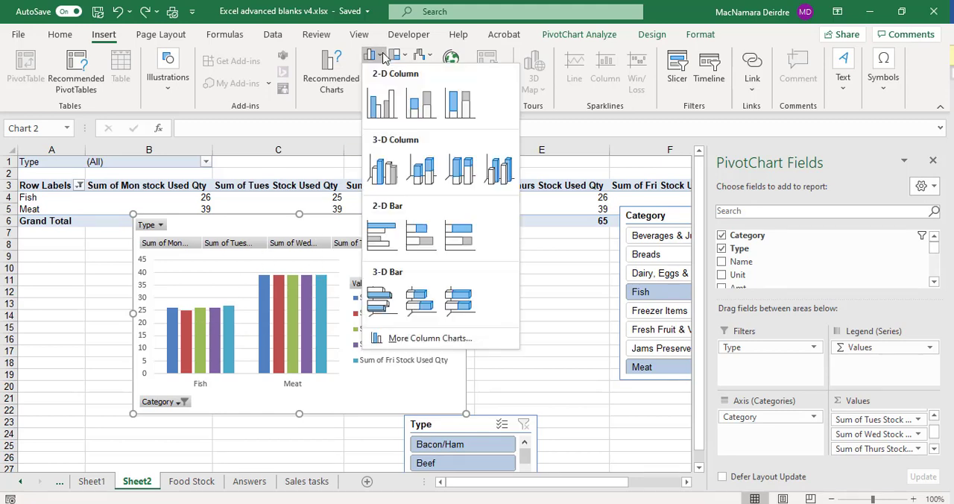
{"action": "left_click", "coordinate": [420, 104]}
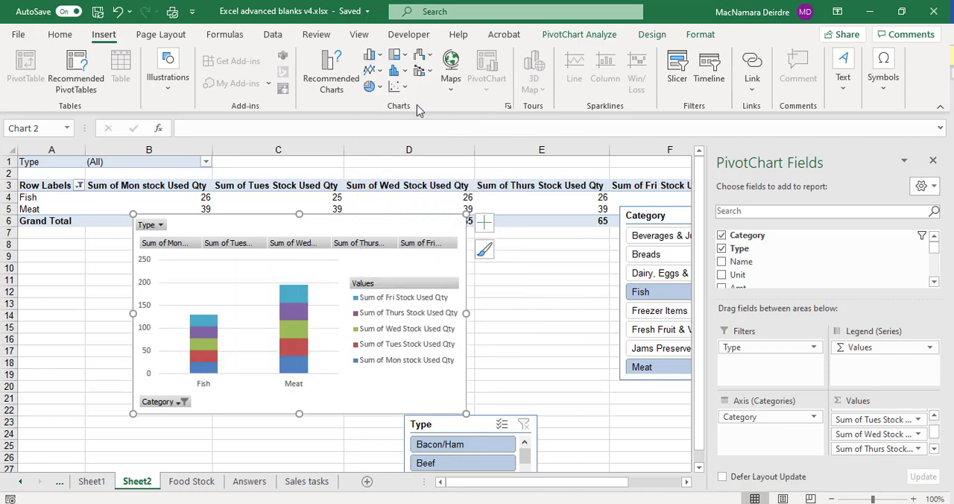